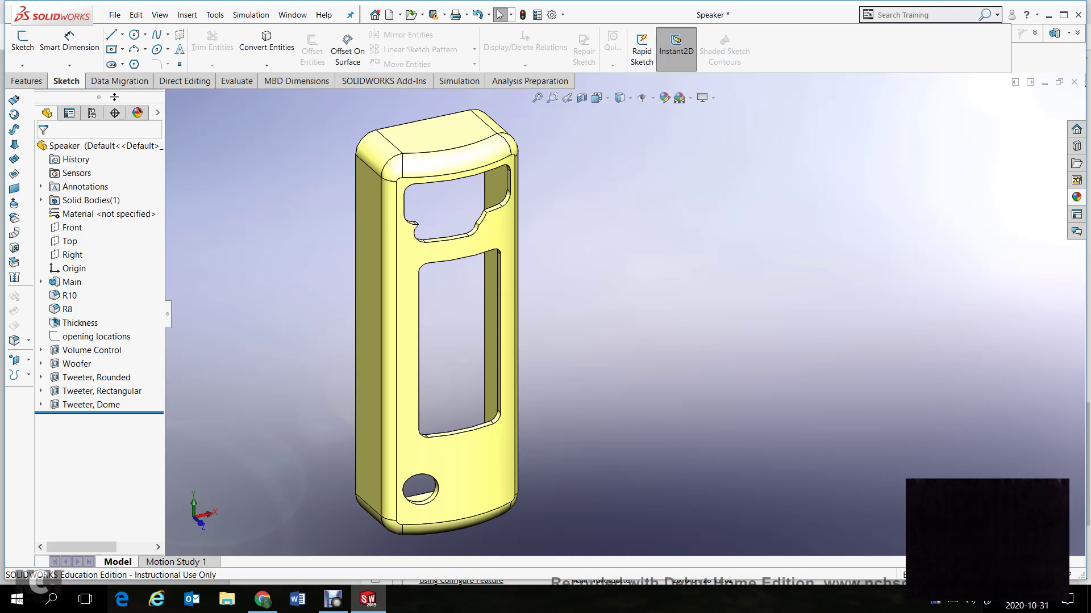
- Split the left panel, showing the ConfigurationManager in an enlarged lower pane below the feature tree
{"action": "left_click_drag", "start_coordinate": [114, 97], "coordinate": [112, 389]}
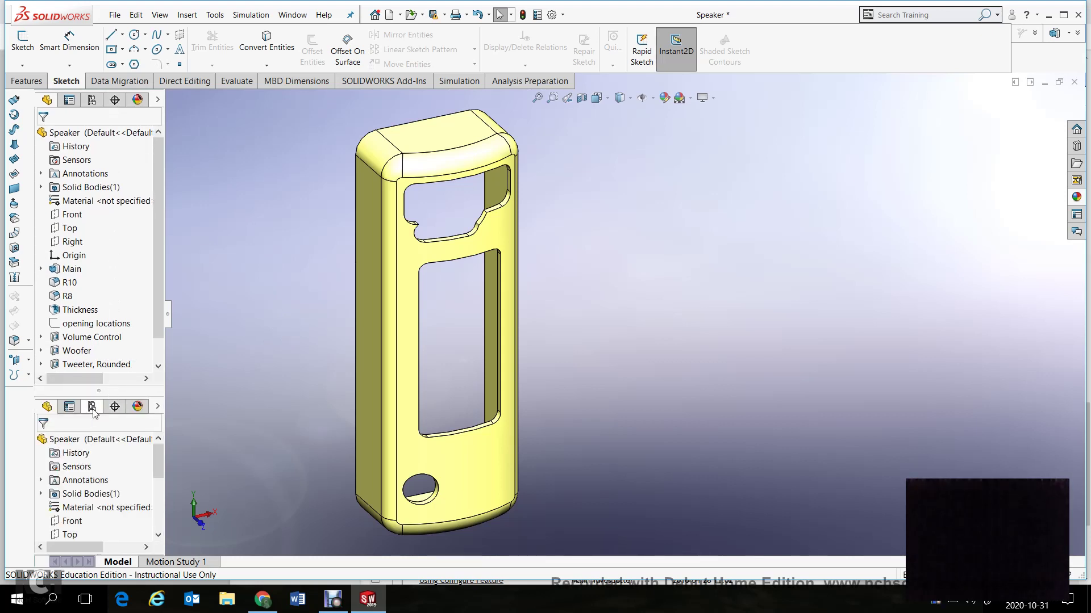
{"action": "left_click", "coordinate": [92, 408]}
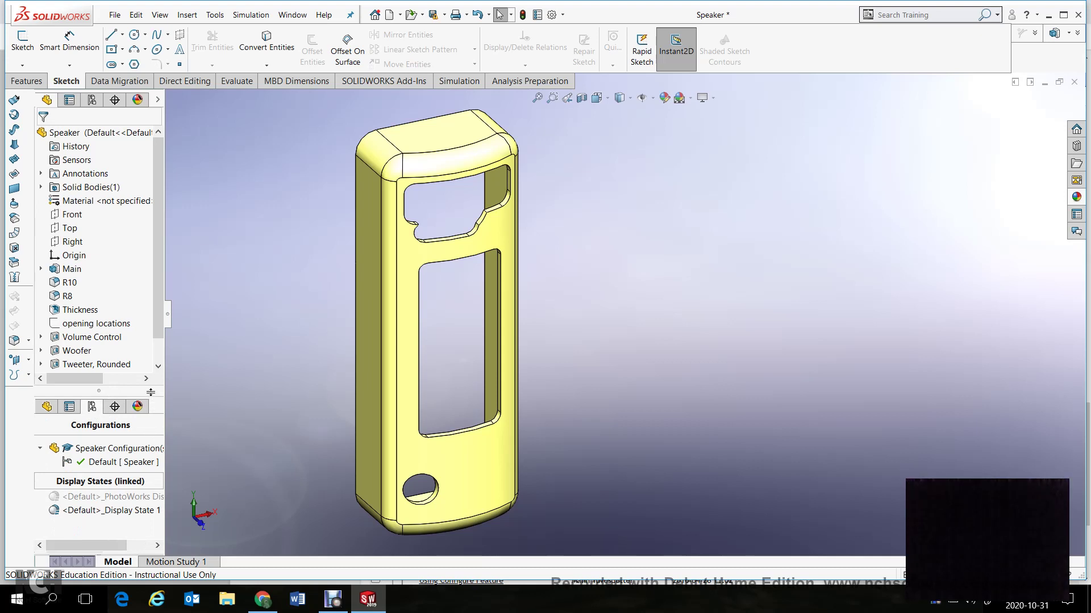
{"action": "left_click_drag", "start_coordinate": [151, 392], "coordinate": [151, 364]}
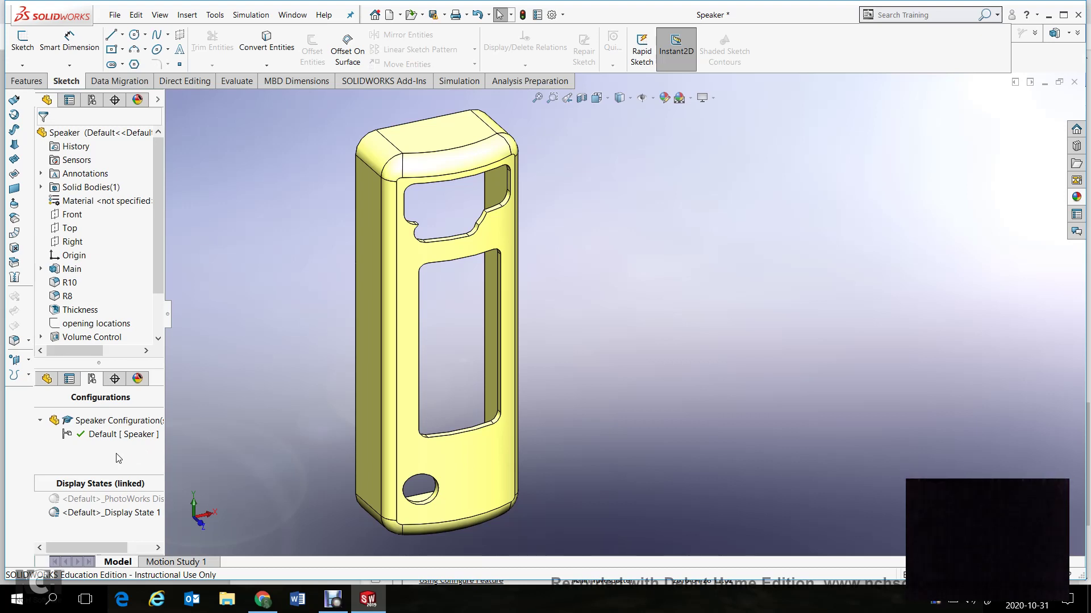
- Add a configuration named 100C and select it in the configurations list
{"action": "right_click", "coordinate": [118, 457]}
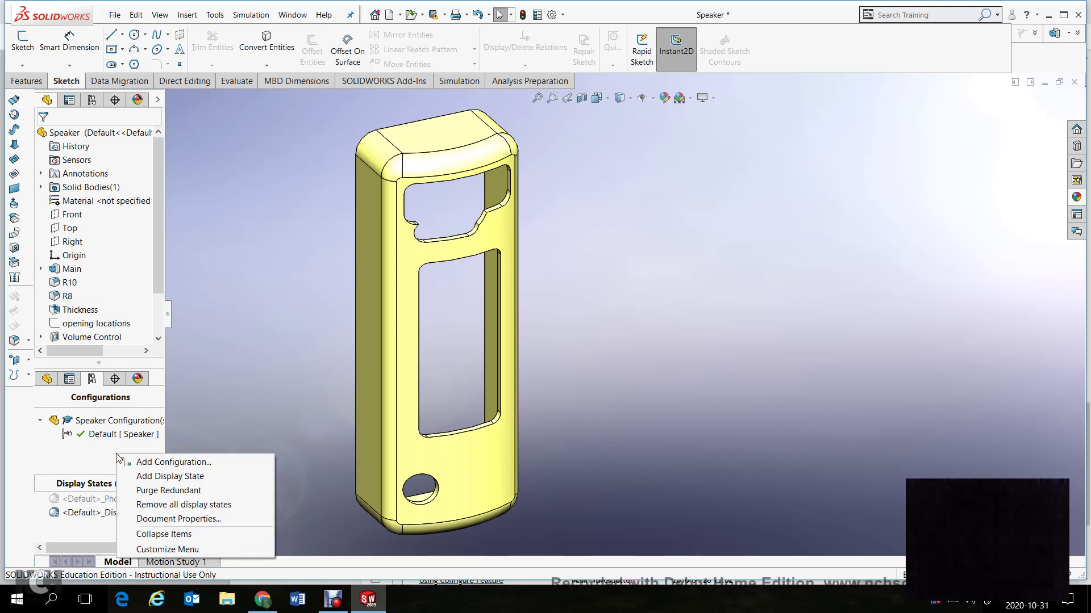
{"action": "left_click", "coordinate": [147, 462]}
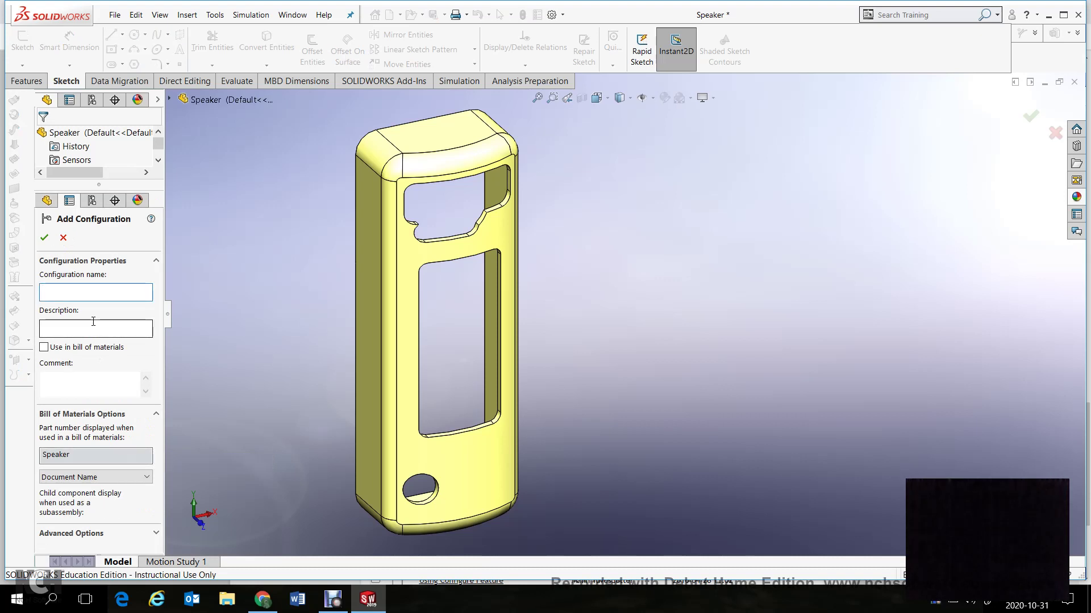
{"action": "type", "text": "100"}
{"action": "type", "text": "C"}
{"action": "left_click", "coordinate": [45, 238]}
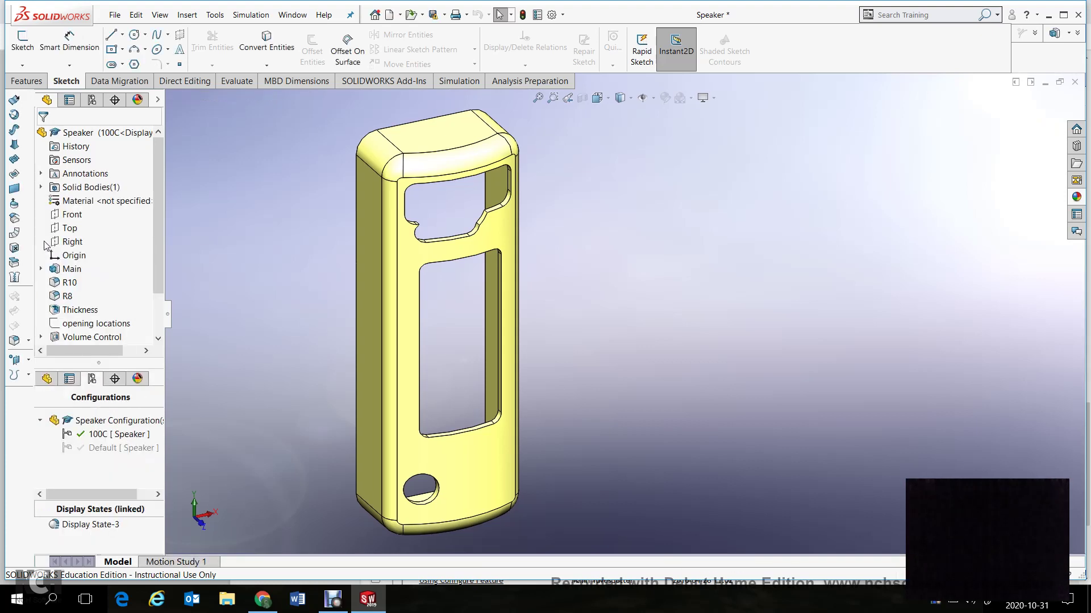
{"action": "left_click", "coordinate": [98, 435]}
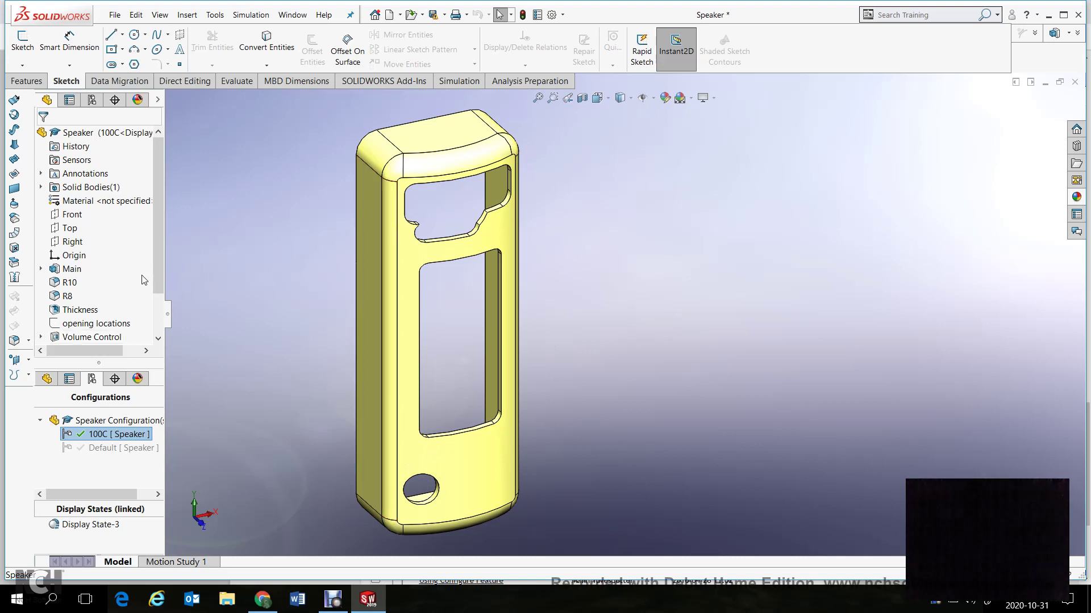
{"action": "left_click_drag", "start_coordinate": [158, 260], "coordinate": [157, 336]}
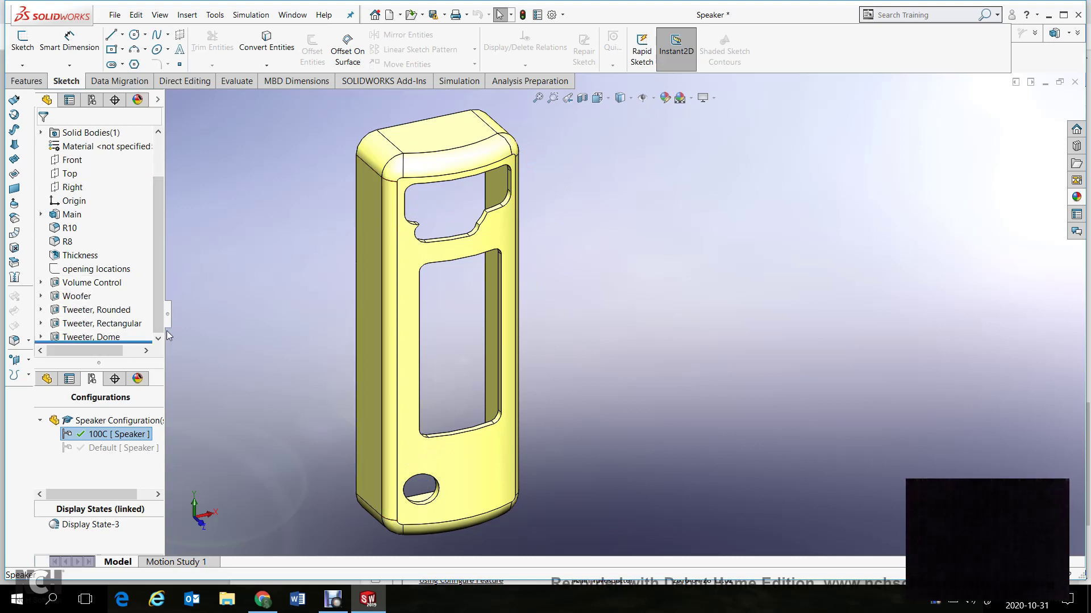
{"action": "mouse_move", "coordinate": [91, 336]}
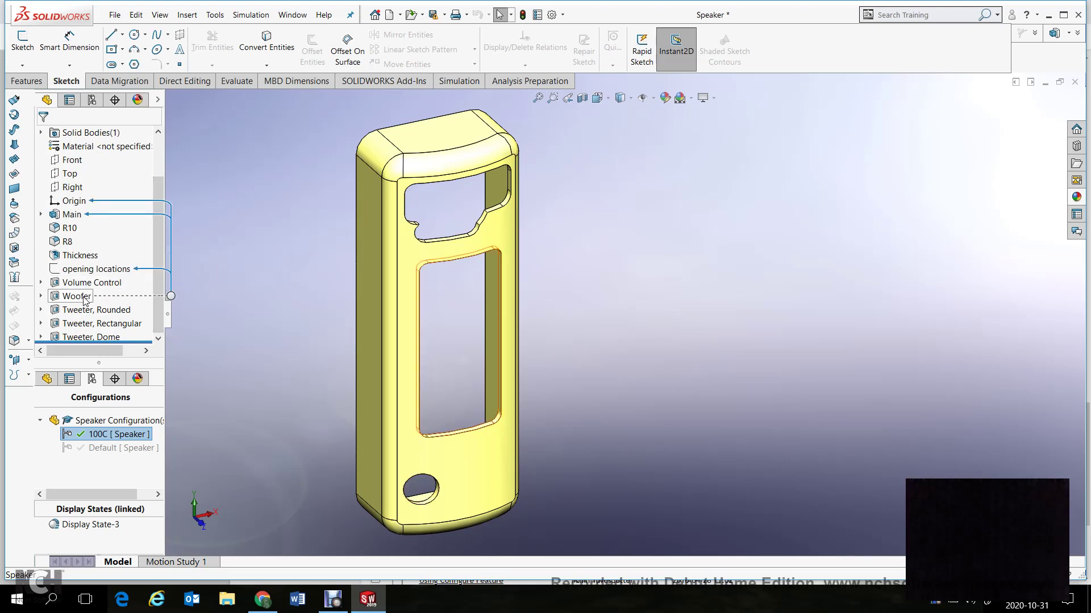
- Suppress Tweeter, Rectangular and Tweeter, Dome in 100C, viewing the model from the front
{"action": "right_click", "coordinate": [90, 325]}
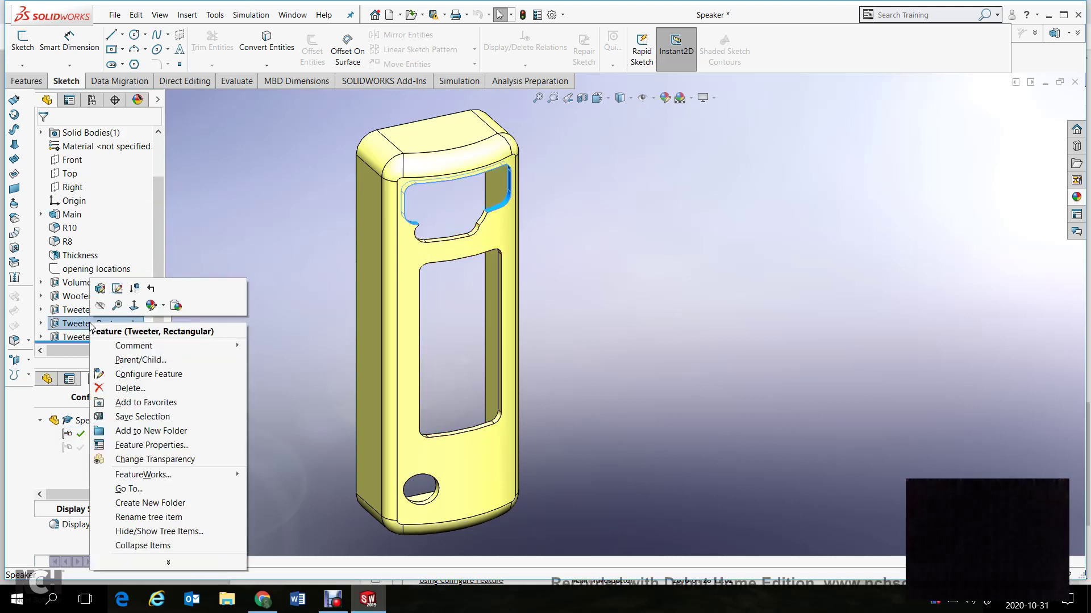
{"action": "left_click", "coordinate": [136, 288]}
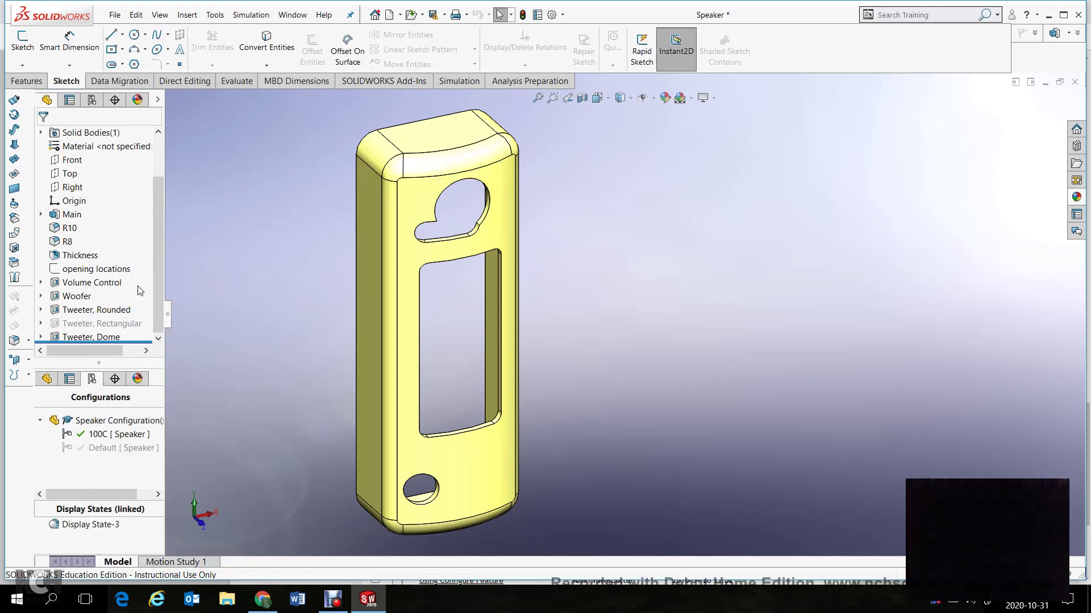
{"action": "right_click", "coordinate": [113, 339]}
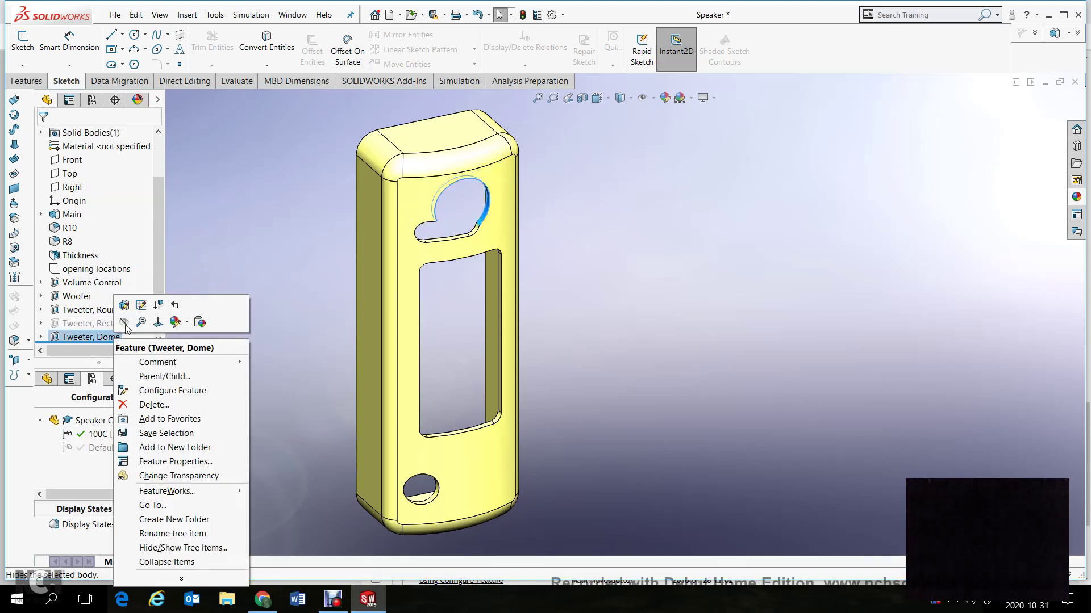
{"action": "left_click", "coordinate": [160, 301]}
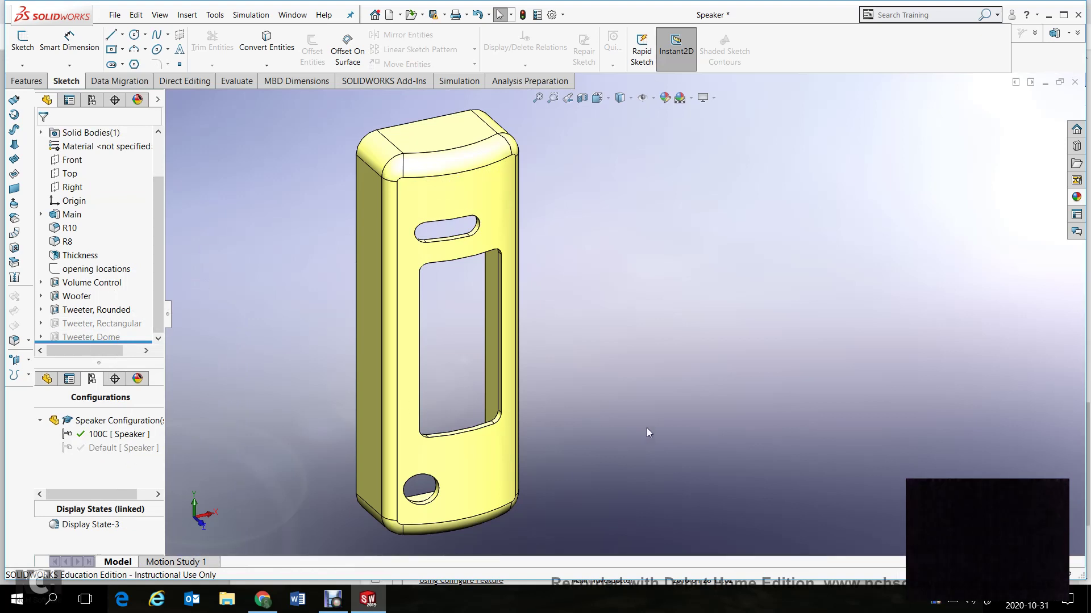
{"action": "mouse_move", "coordinate": [647, 428]}
{"action": "middle_mouse_down"}
{"action": "mouse_move", "coordinate": [607, 362]}
{"action": "mouse_move", "coordinate": [665, 380]}
{"action": "mouse_move", "coordinate": [621, 385]}
{"action": "middle_mouse_up"}
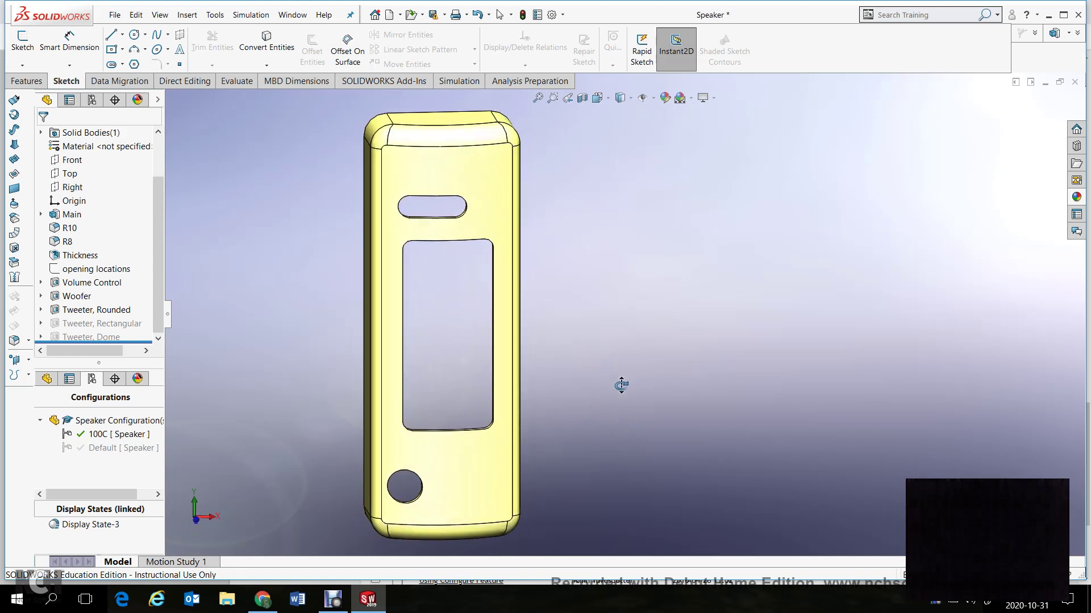
{"action": "key", "text": "Escape"}
{"action": "left_click", "coordinate": [114, 435]}
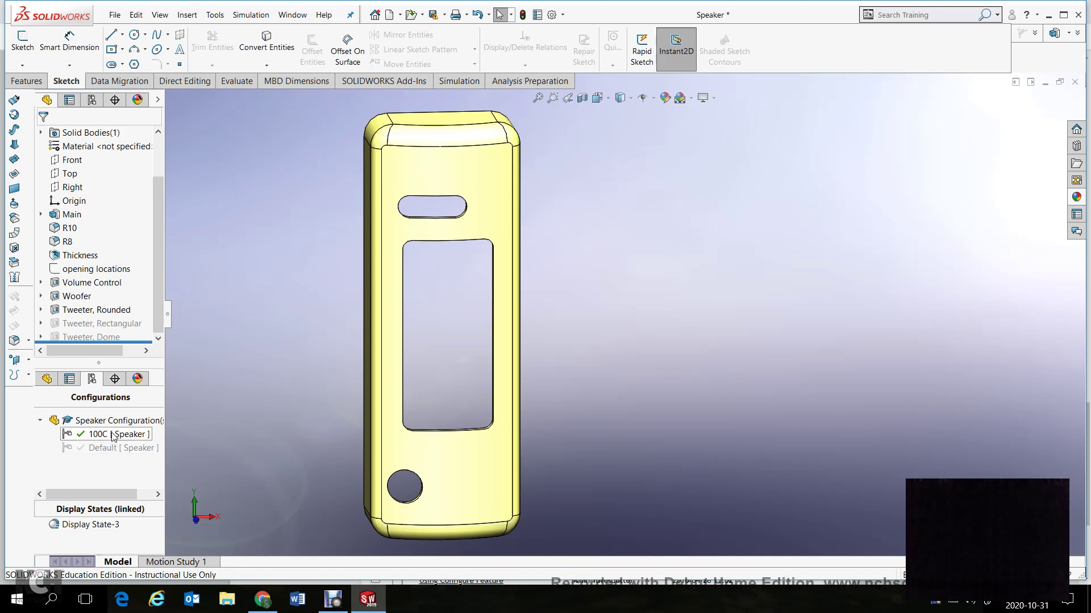
- Add a configuration named 100S and select it in the list
{"action": "right_click", "coordinate": [116, 469]}
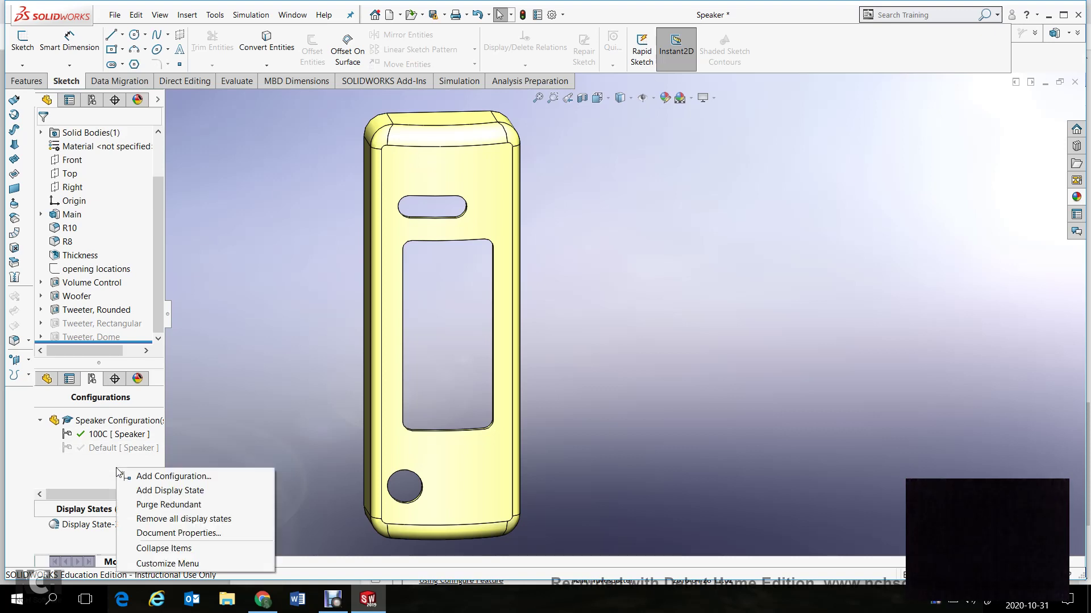
{"action": "left_click", "coordinate": [140, 479]}
{"action": "type", "text": "100"}
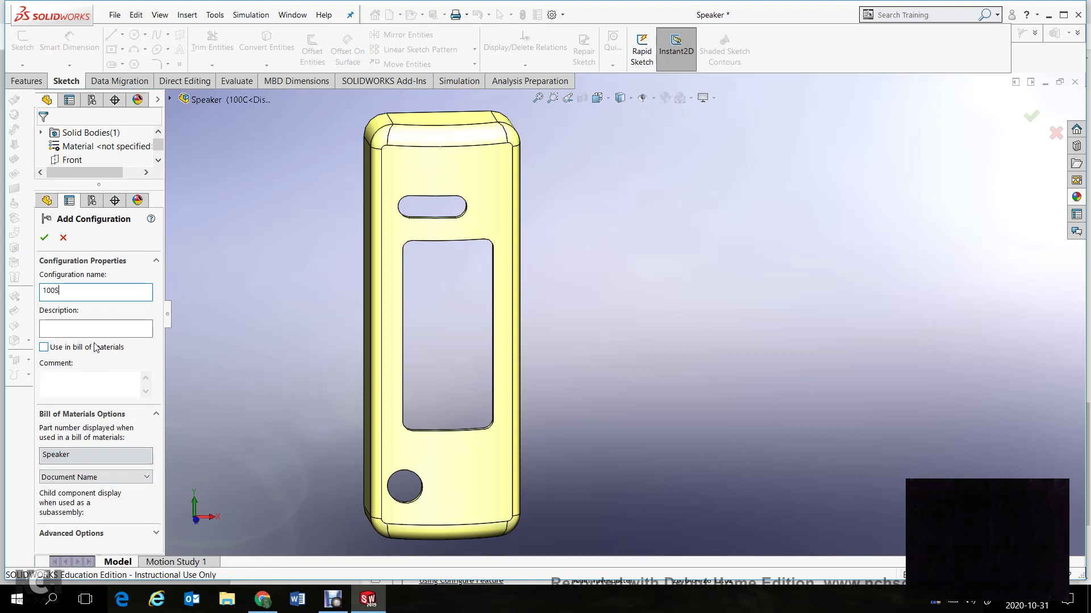
{"action": "left_click", "coordinate": [44, 237]}
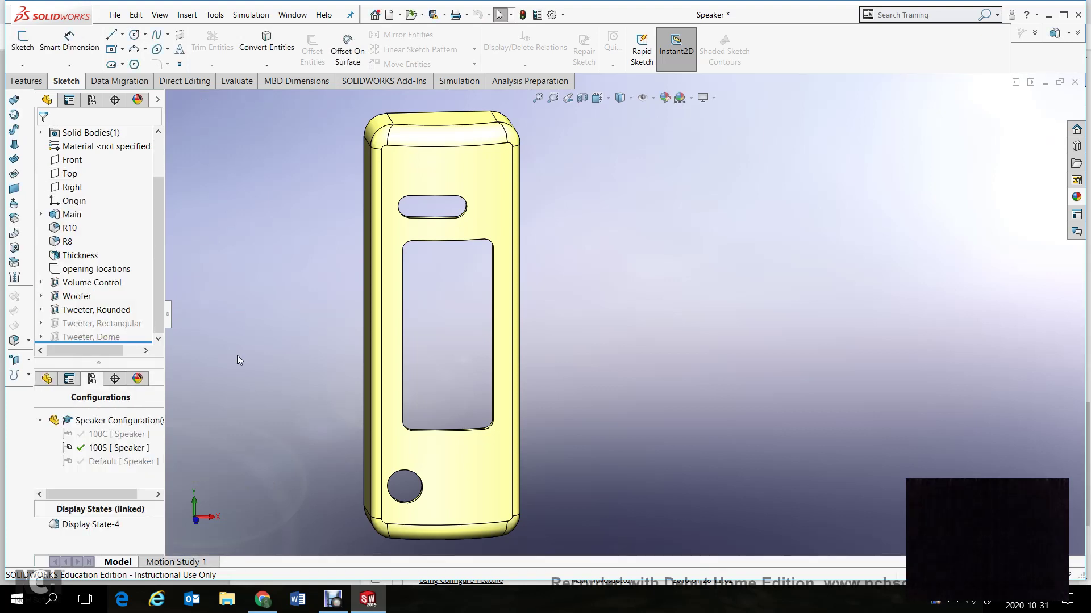
{"action": "left_click", "coordinate": [124, 434]}
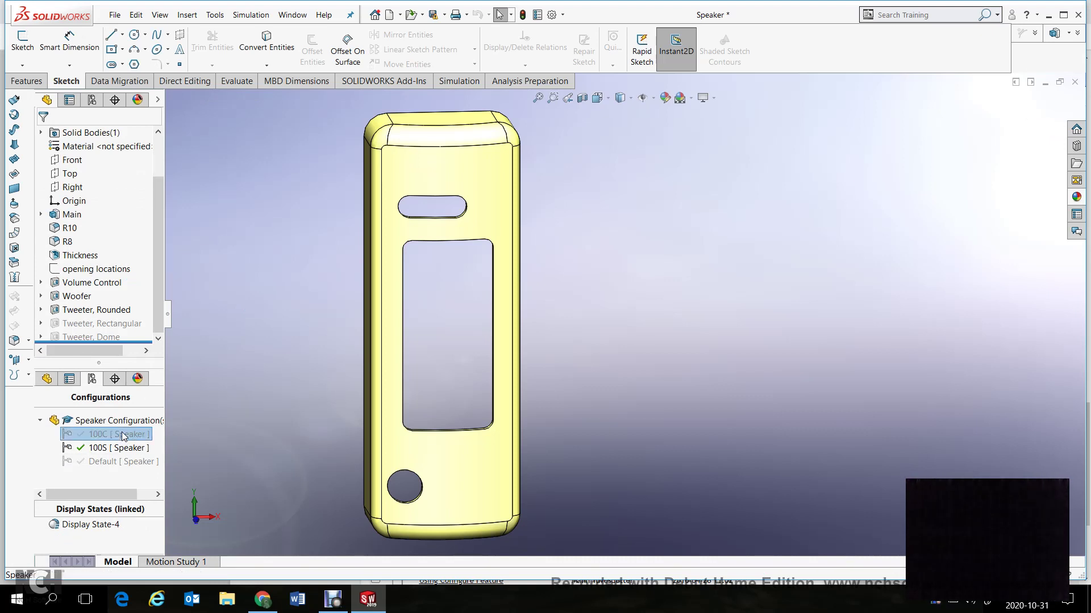
{"action": "left_click", "coordinate": [113, 448]}
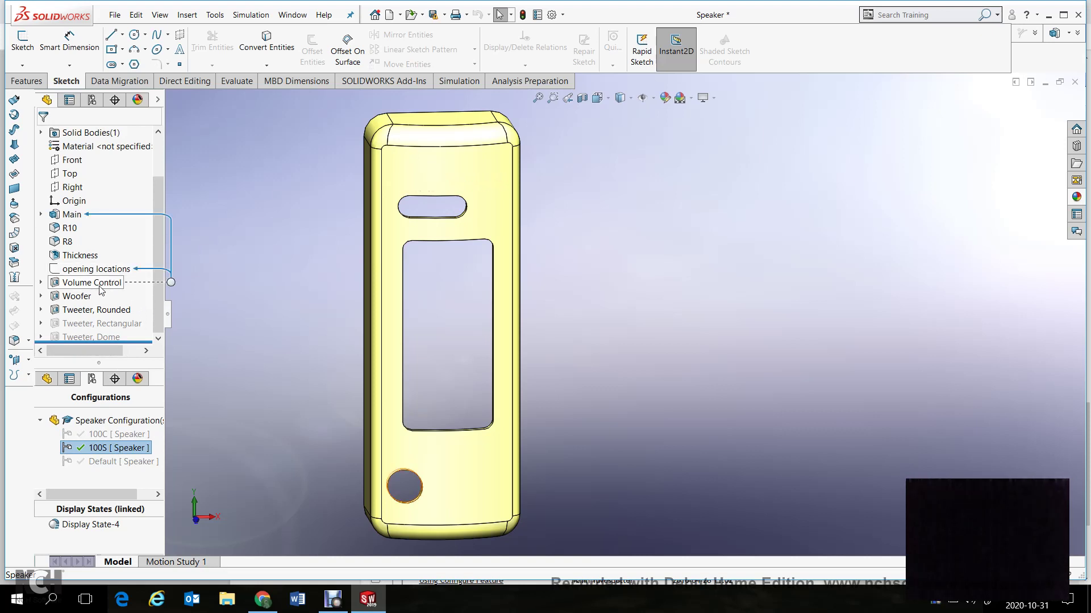
- Suppress the Volume Control hole in 100S, then activate 100C for comparison
{"action": "right_click", "coordinate": [101, 289]}
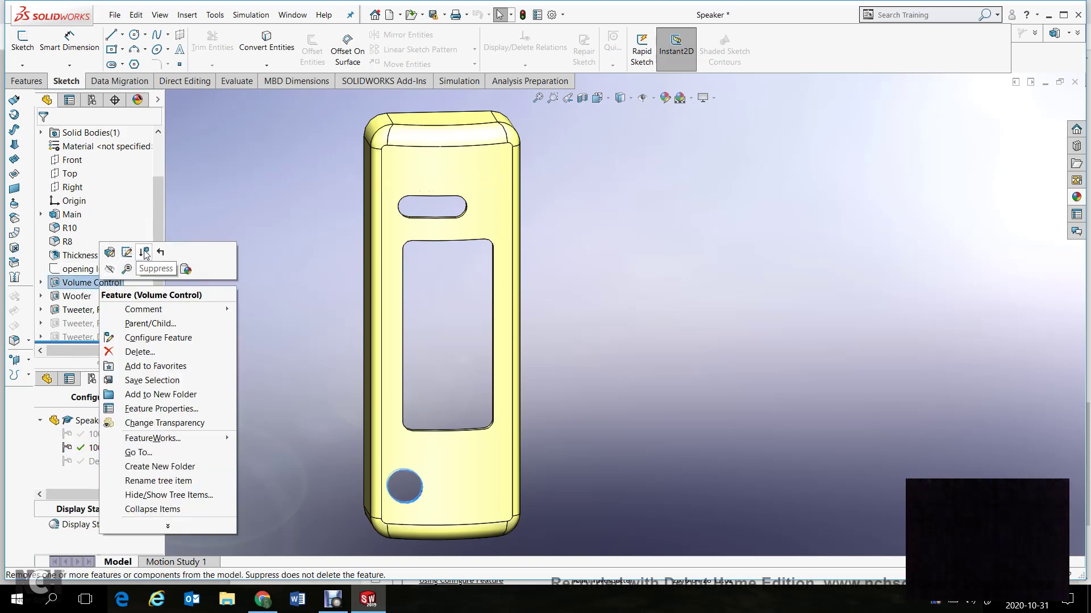
{"action": "left_click", "coordinate": [145, 253]}
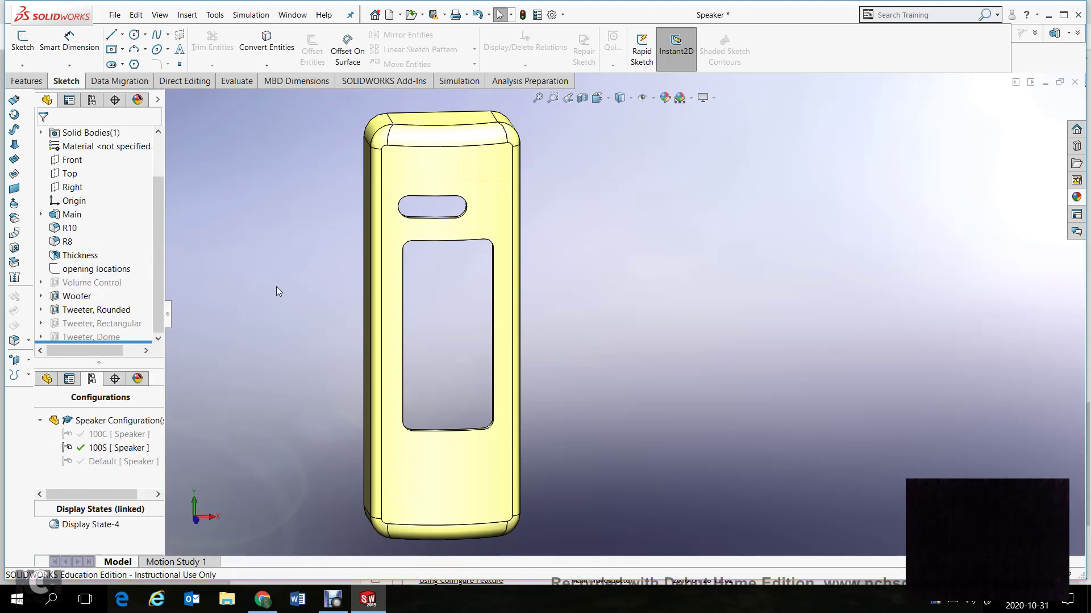
{"action": "left_click", "coordinate": [125, 435]}
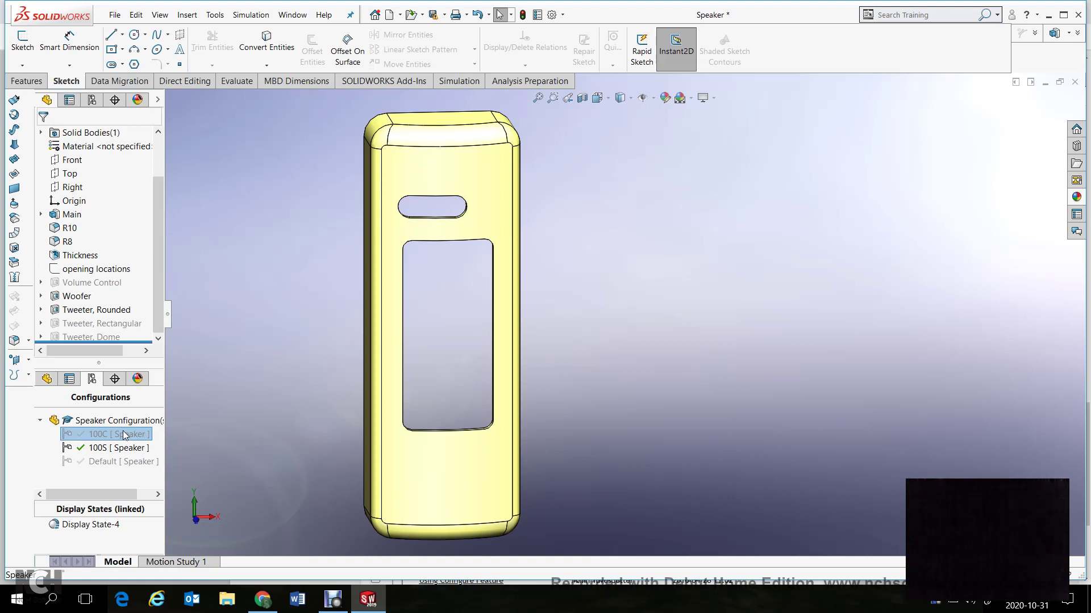
{"action": "double_click", "coordinate": [125, 435]}
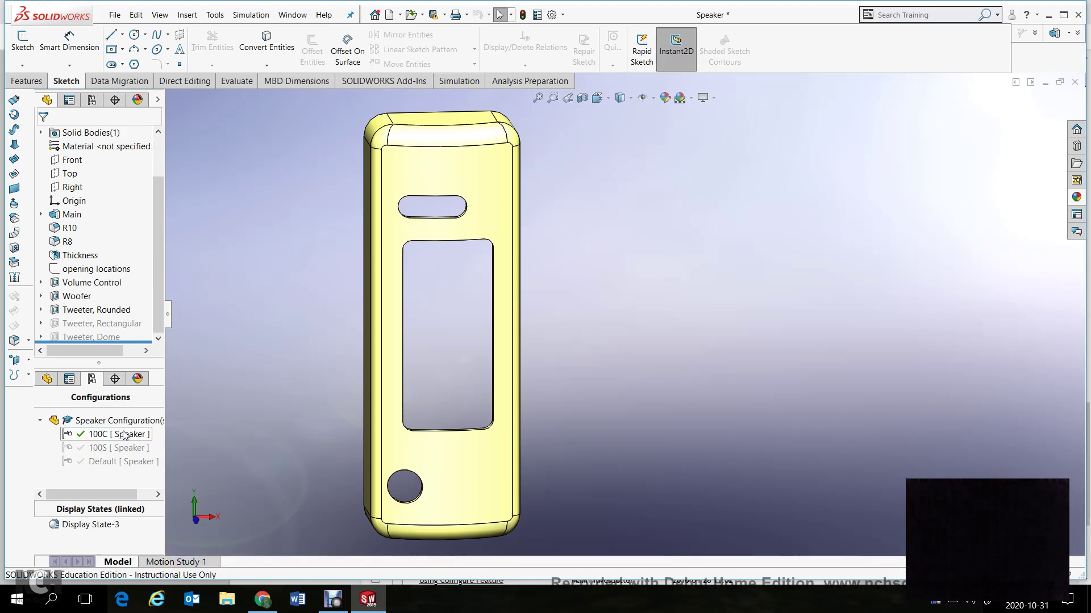
- Activate 100S and then Default, and enlarge the configurations pane
{"action": "left_click", "coordinate": [111, 449]}
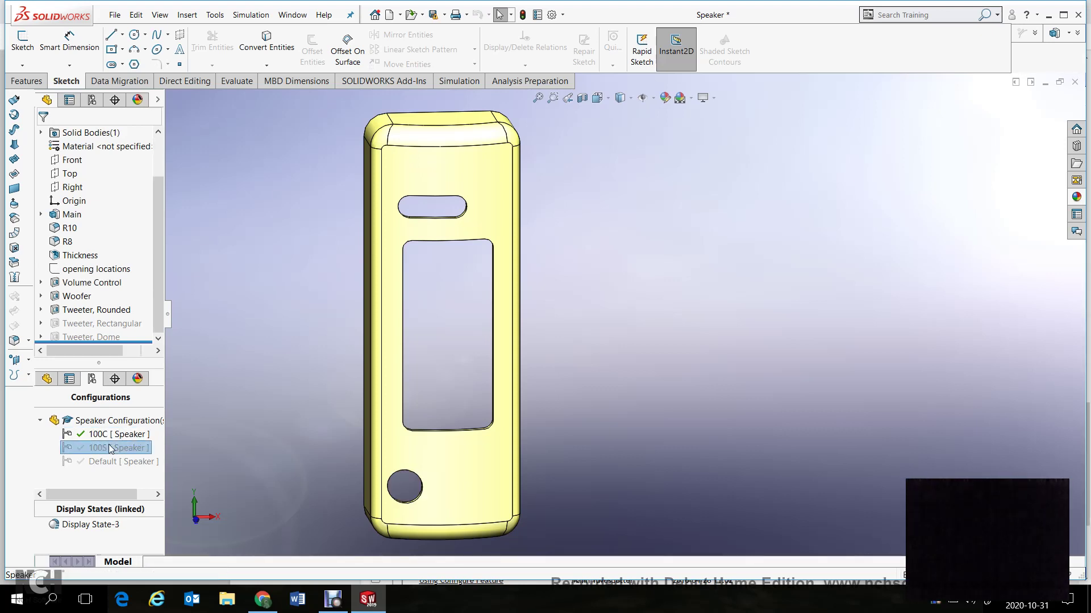
{"action": "double_click", "coordinate": [111, 449]}
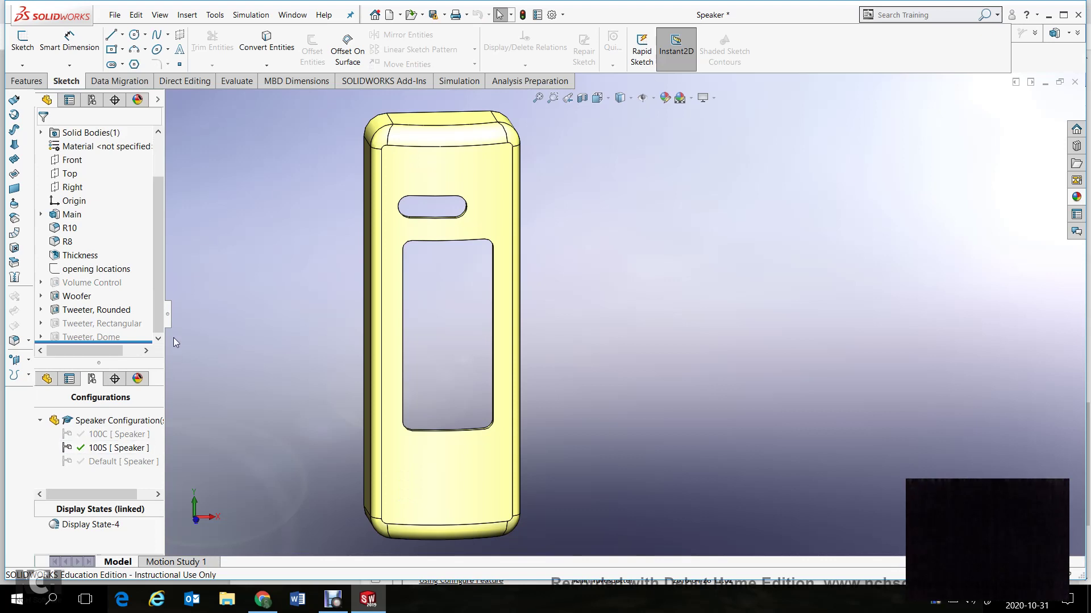
{"action": "left_click", "coordinate": [111, 461]}
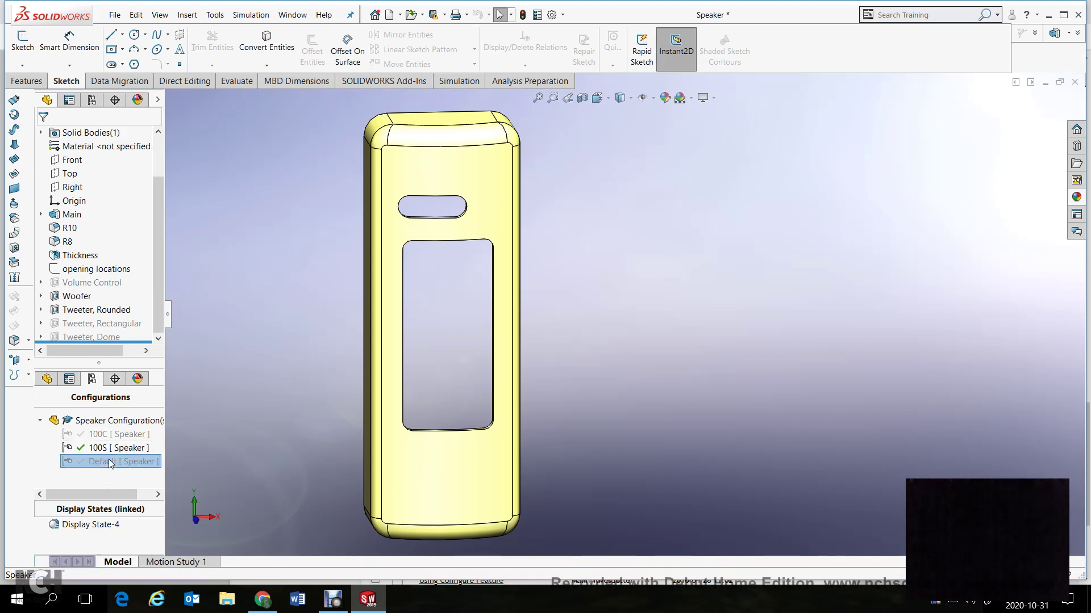
{"action": "double_click", "coordinate": [111, 462]}
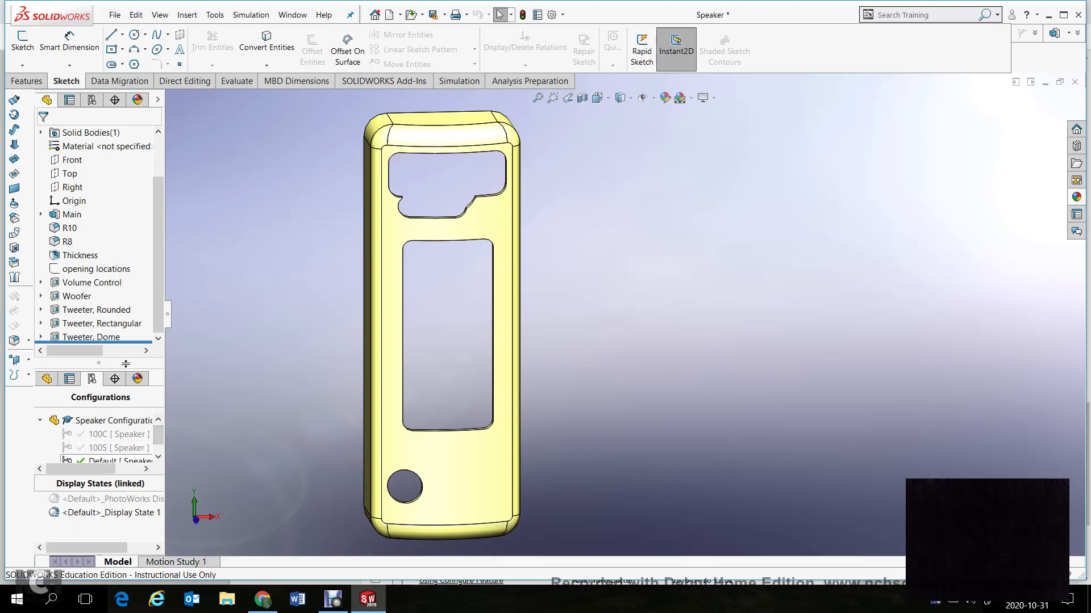
{"action": "left_click_drag", "start_coordinate": [126, 363], "coordinate": [126, 311]}
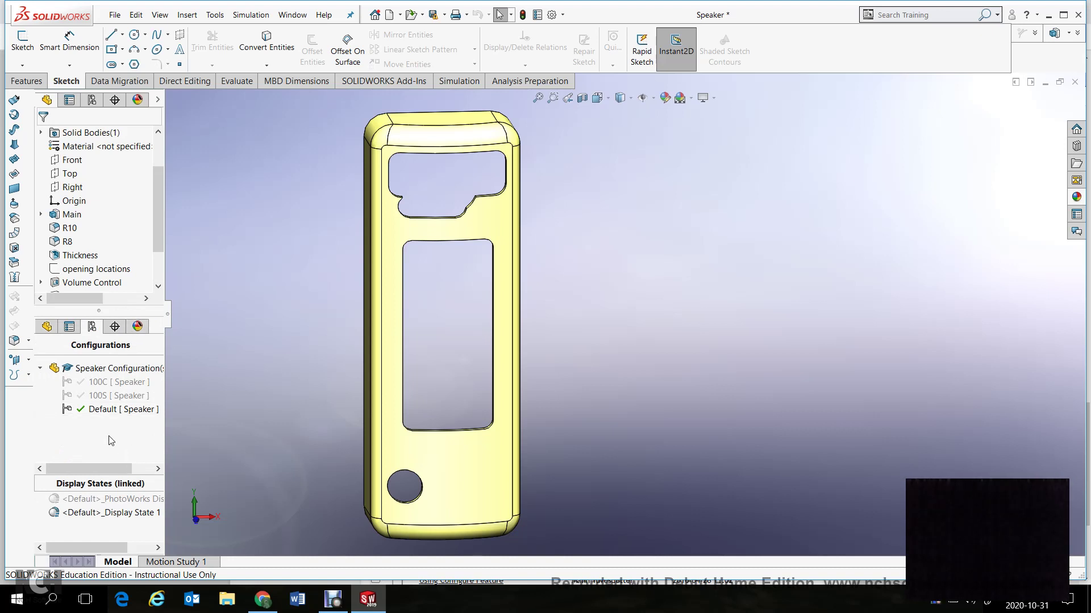
- Add a configuration named 200C, still showing every opening
{"action": "right_click", "coordinate": [111, 440]}
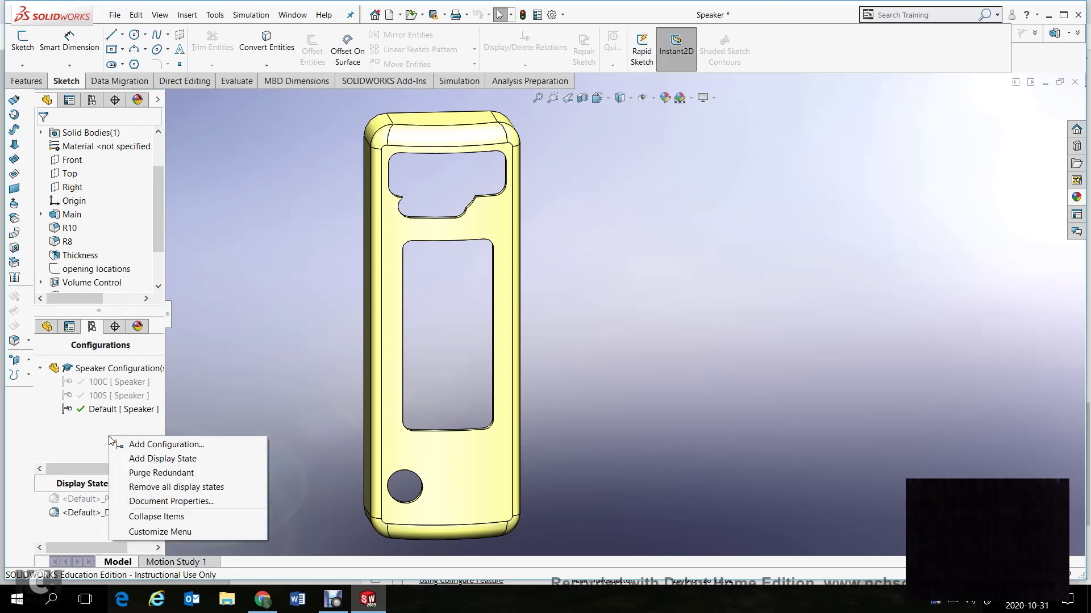
{"action": "left_click", "coordinate": [138, 446]}
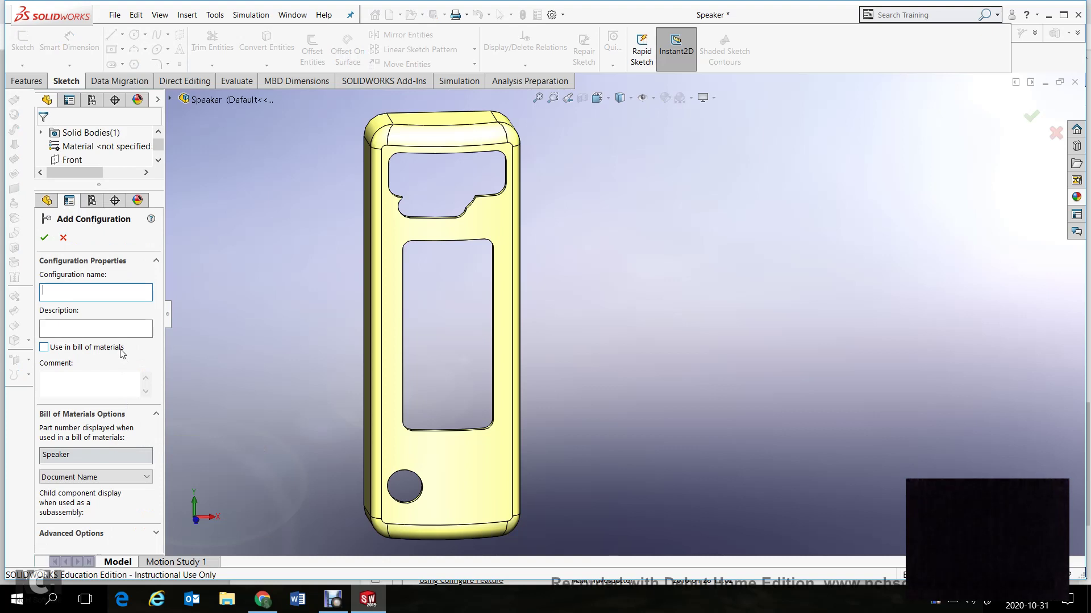
{"action": "type", "text": "200C"}
{"action": "left_click", "coordinate": [44, 238]}
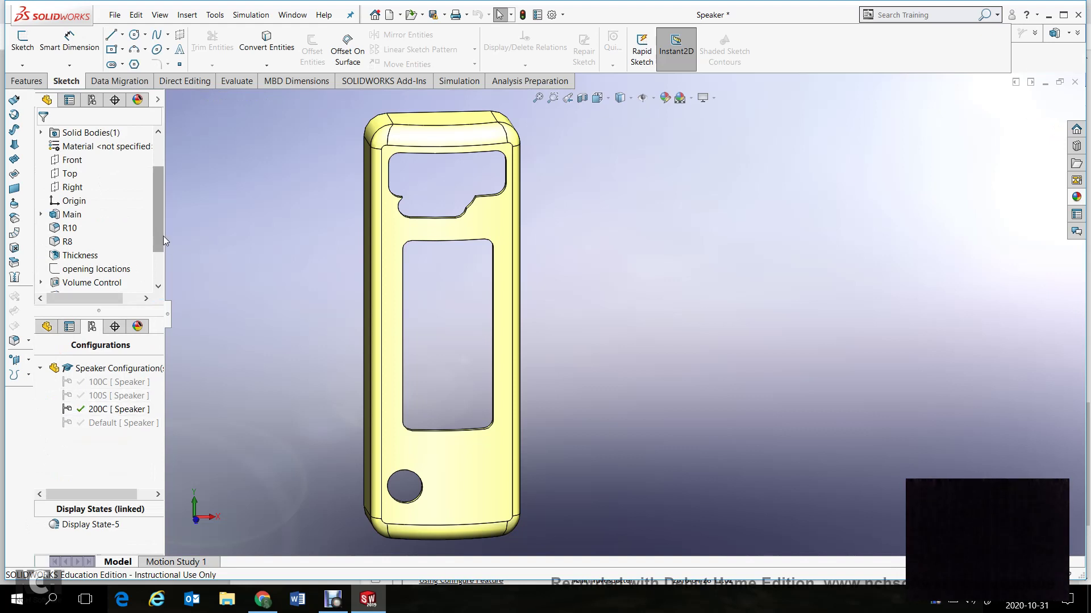
{"action": "left_click_drag", "start_coordinate": [155, 233], "coordinate": [156, 261]}
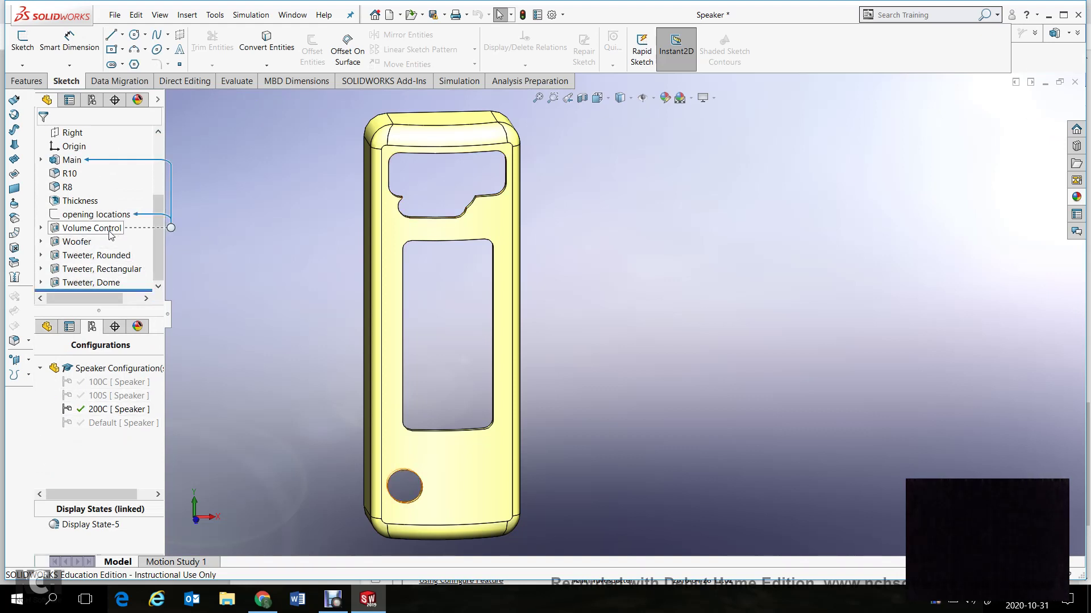
- Suppress the Woofer cutout by mistake, then undo it
{"action": "mouse_move", "coordinate": [76, 242]}
{"action": "right_click", "coordinate": [78, 248]}
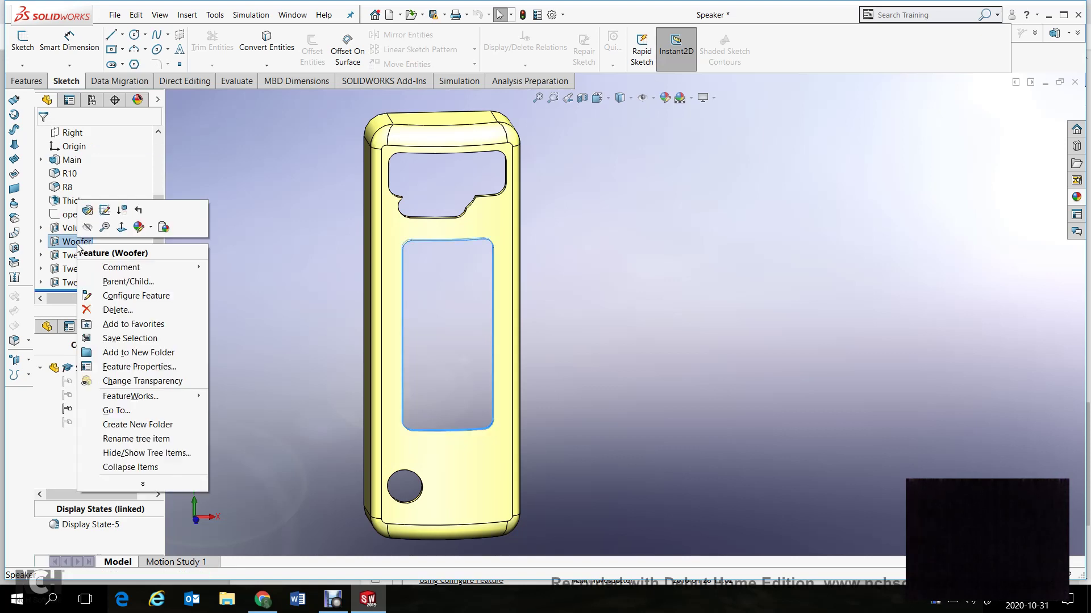
{"action": "left_click", "coordinate": [121, 213]}
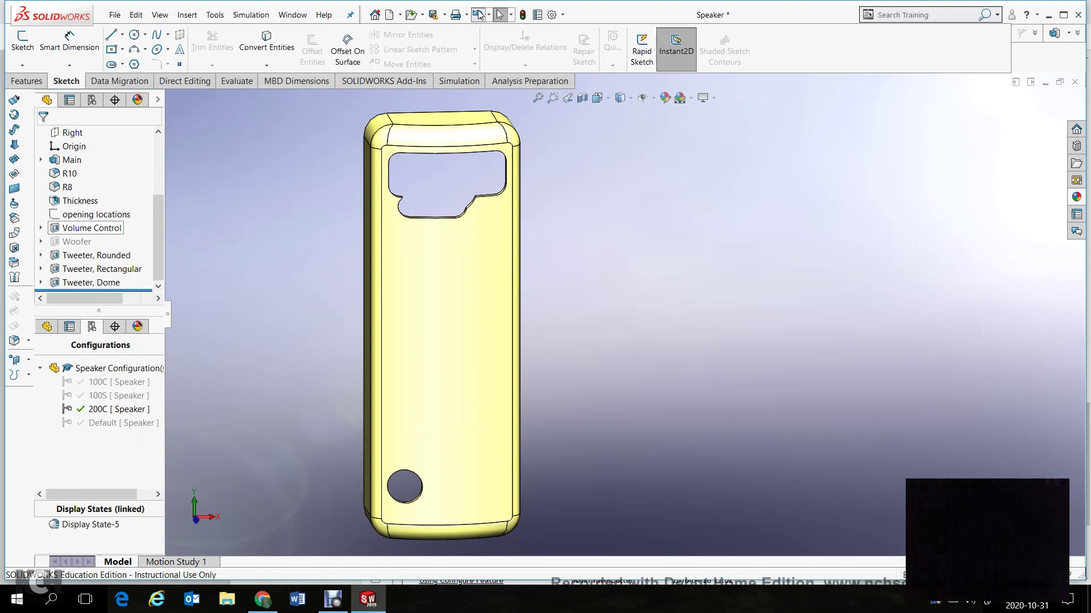
{"action": "left_click", "coordinate": [476, 14]}
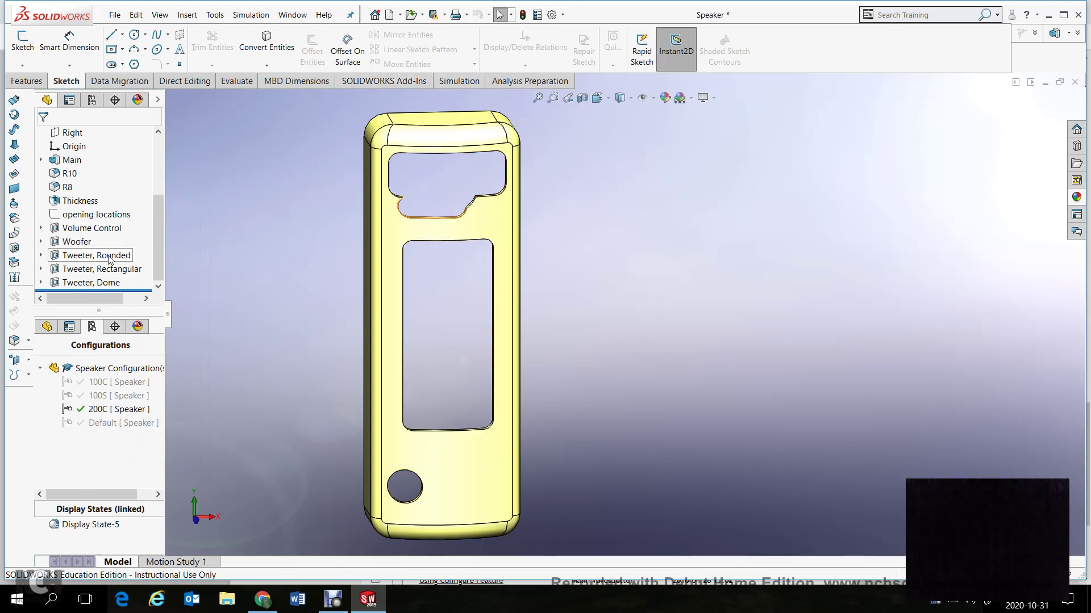
- Suppress Tweeter, Rounded and Tweeter, Dome in the 200C configuration
{"action": "right_click", "coordinate": [110, 260]}
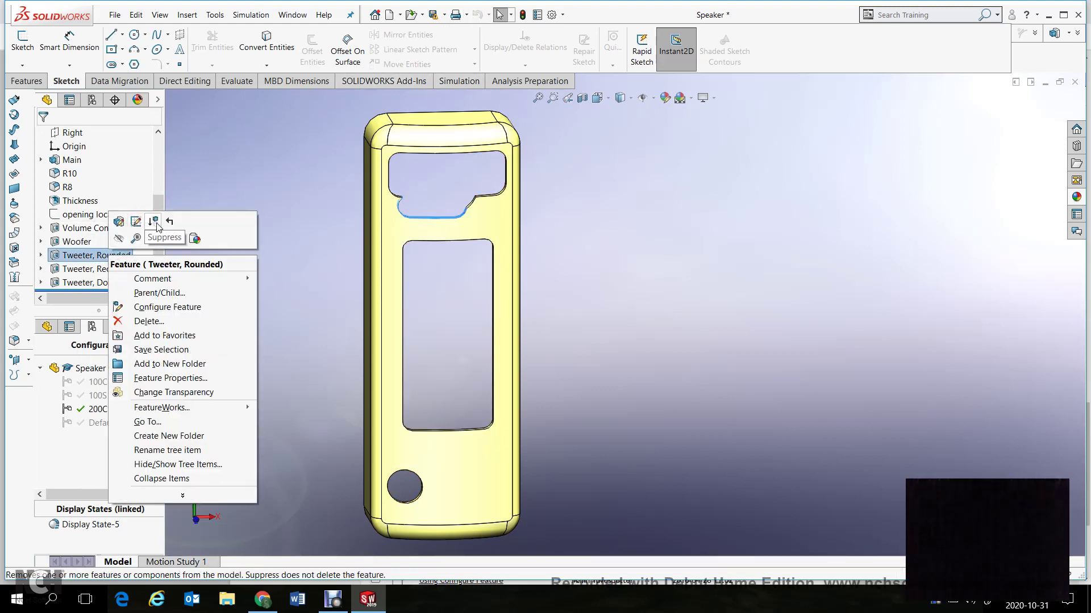
{"action": "key", "text": "Escape"}
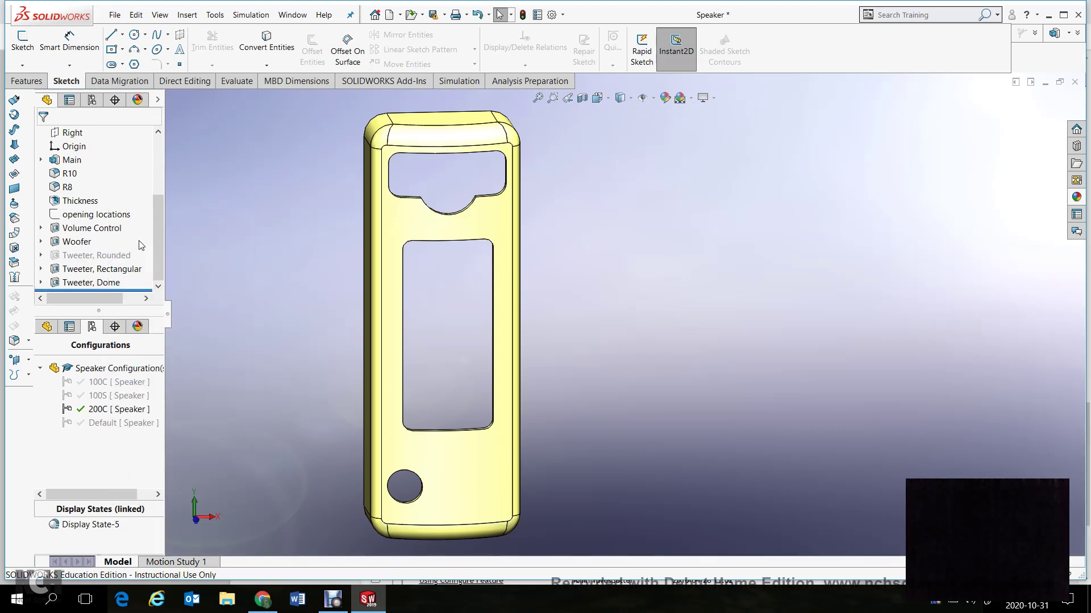
{"action": "right_click", "coordinate": [112, 282]}
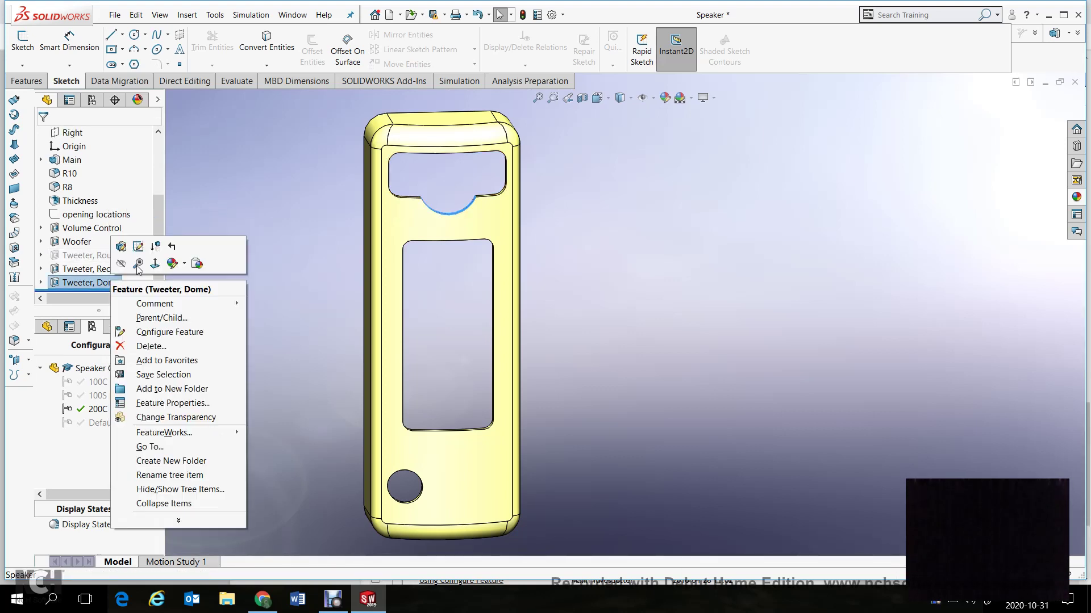
{"action": "left_click", "coordinate": [154, 245]}
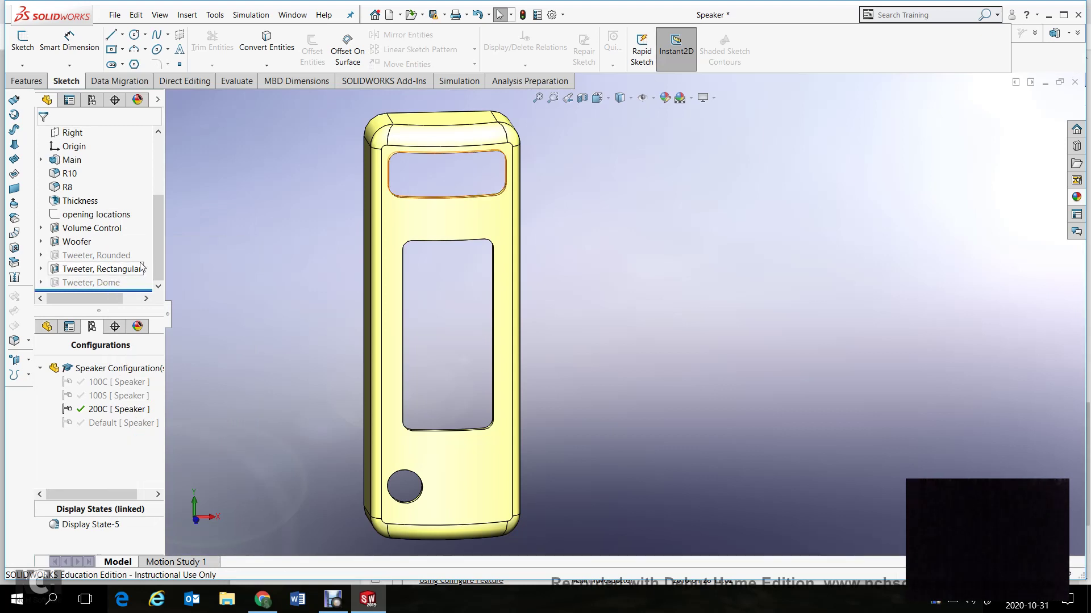
{"action": "left_click", "coordinate": [150, 430]}
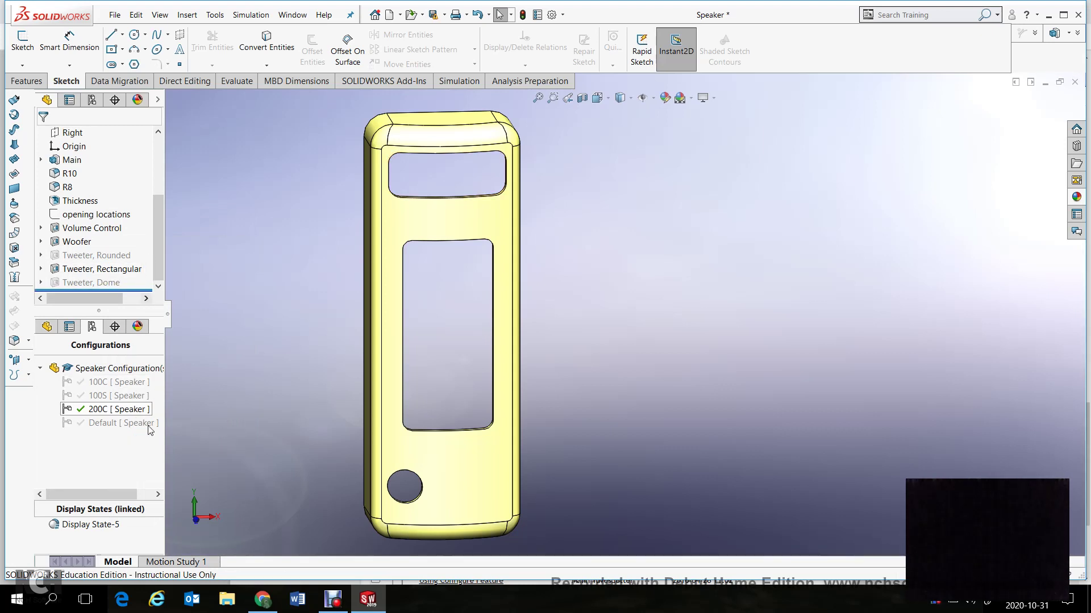
{"action": "right_click", "coordinate": [105, 413]}
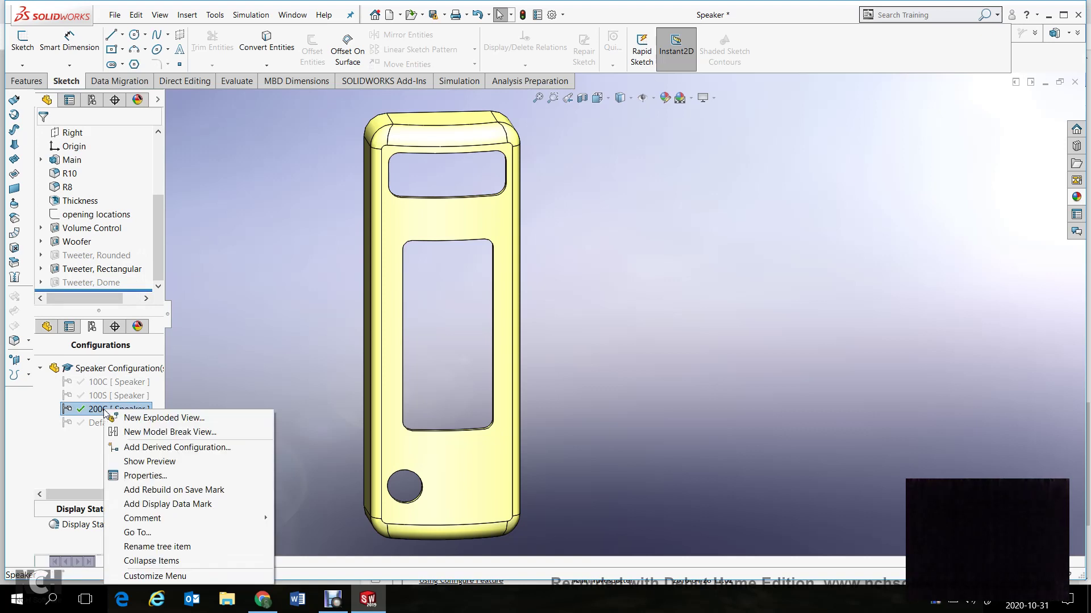
{"action": "left_click", "coordinate": [309, 329]}
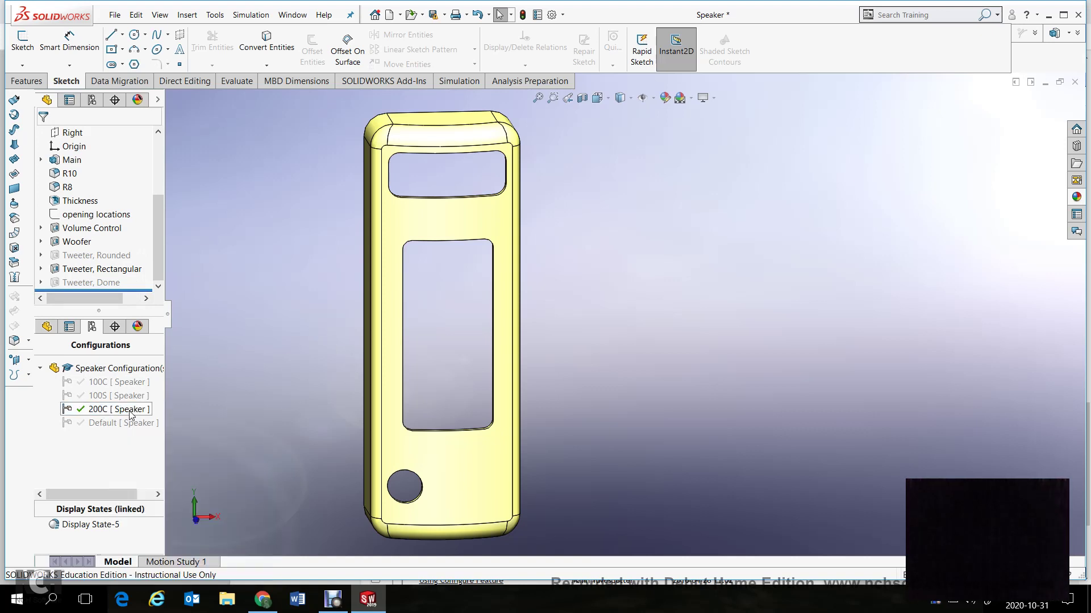
- Add a 200S configuration and suppress its Volume Control hole
{"action": "right_click", "coordinate": [104, 467]}
{"action": "left_click", "coordinate": [136, 471]}
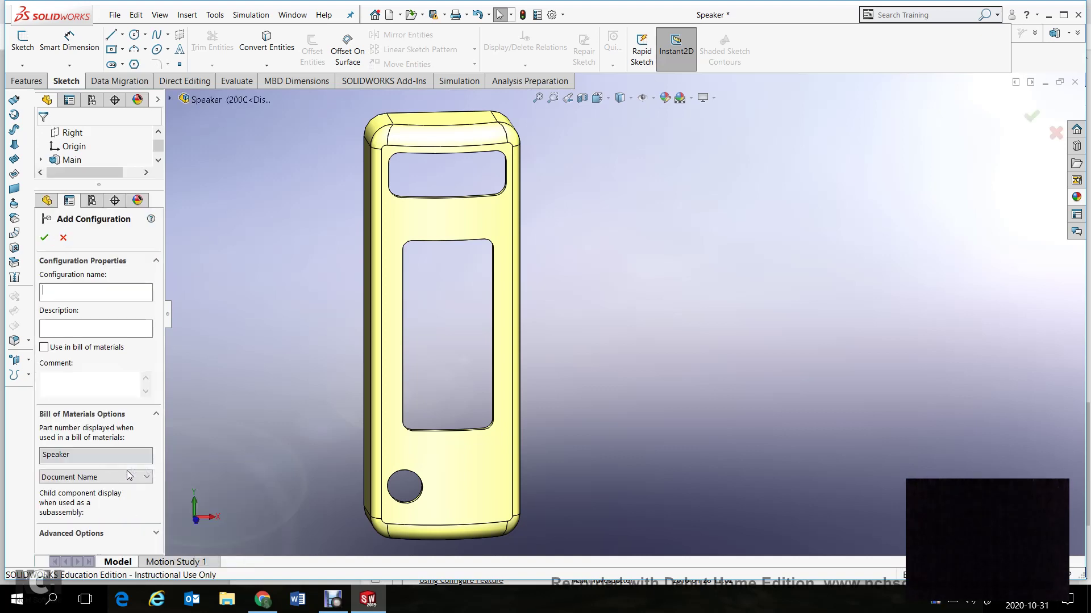
{"action": "type", "text": "2"}
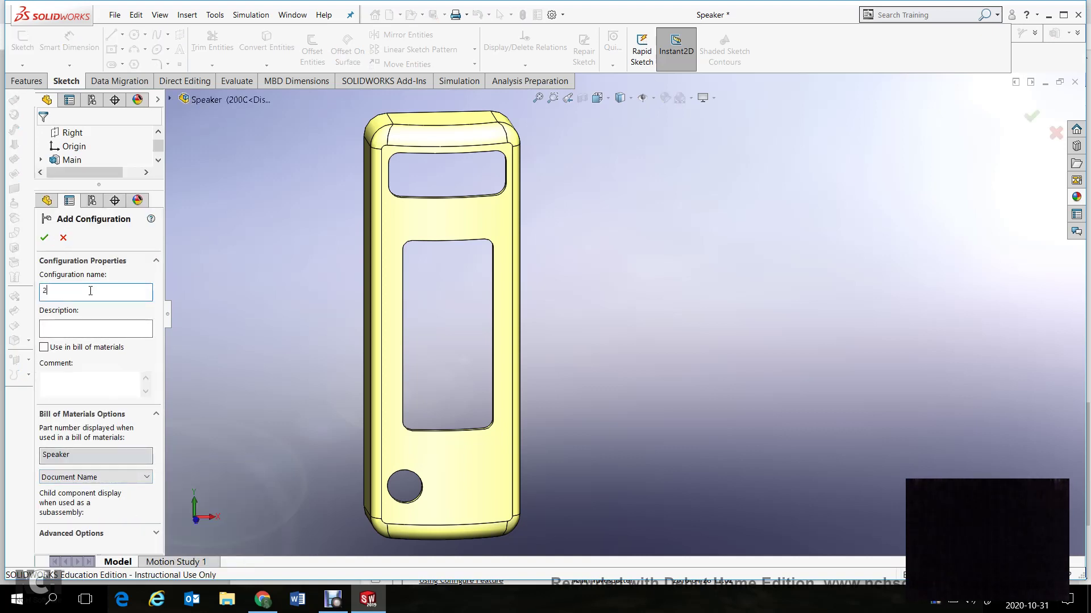
{"action": "type", "text": "00S"}
{"action": "key", "text": "Return"}
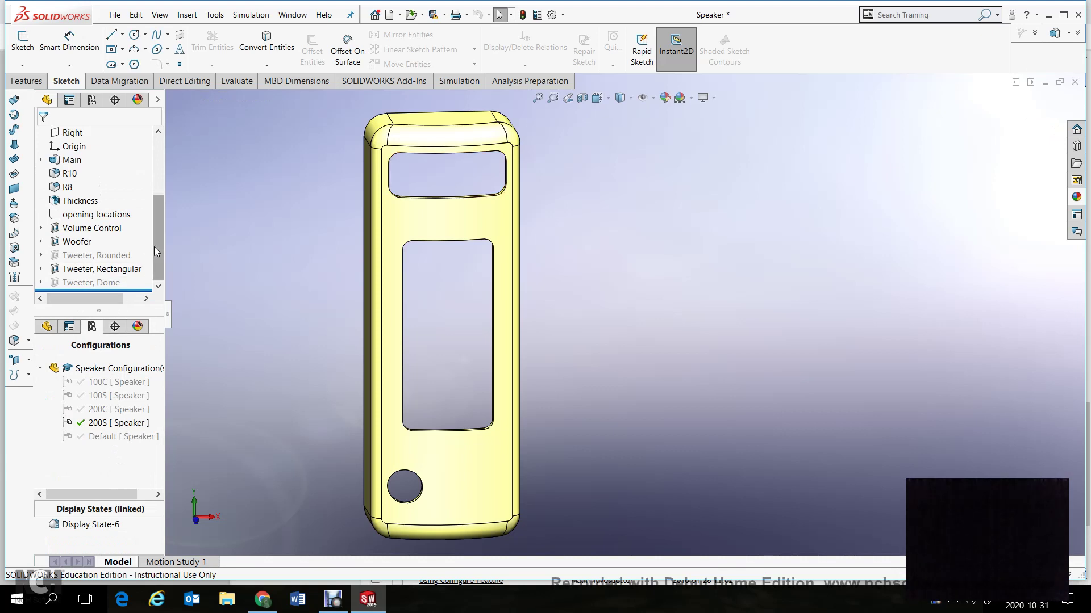
{"action": "mouse_move", "coordinate": [91, 229]}
{"action": "right_click", "coordinate": [87, 234]}
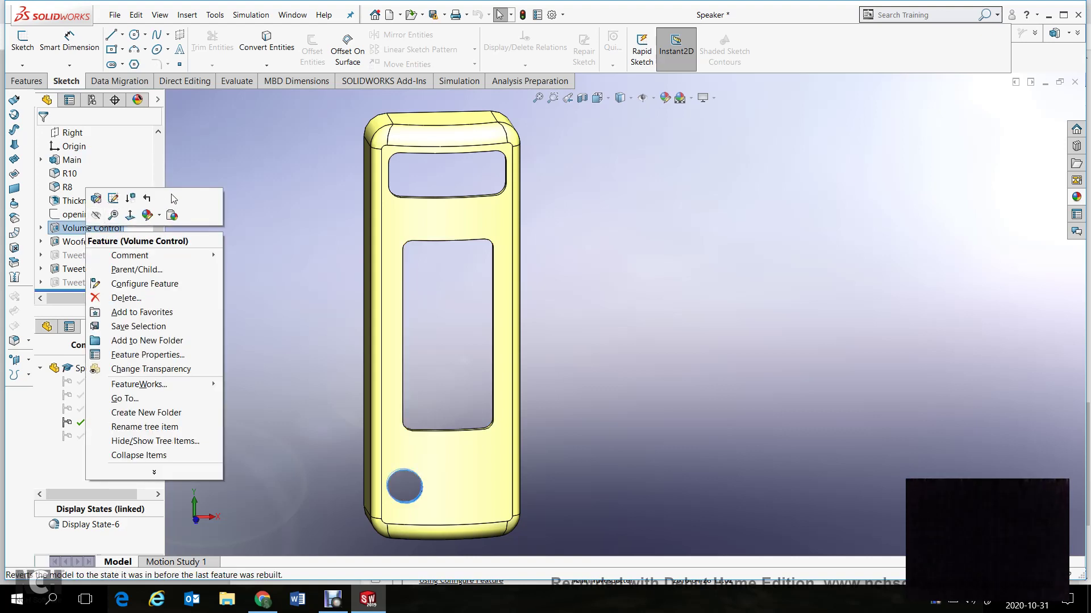
{"action": "left_click", "coordinate": [132, 197]}
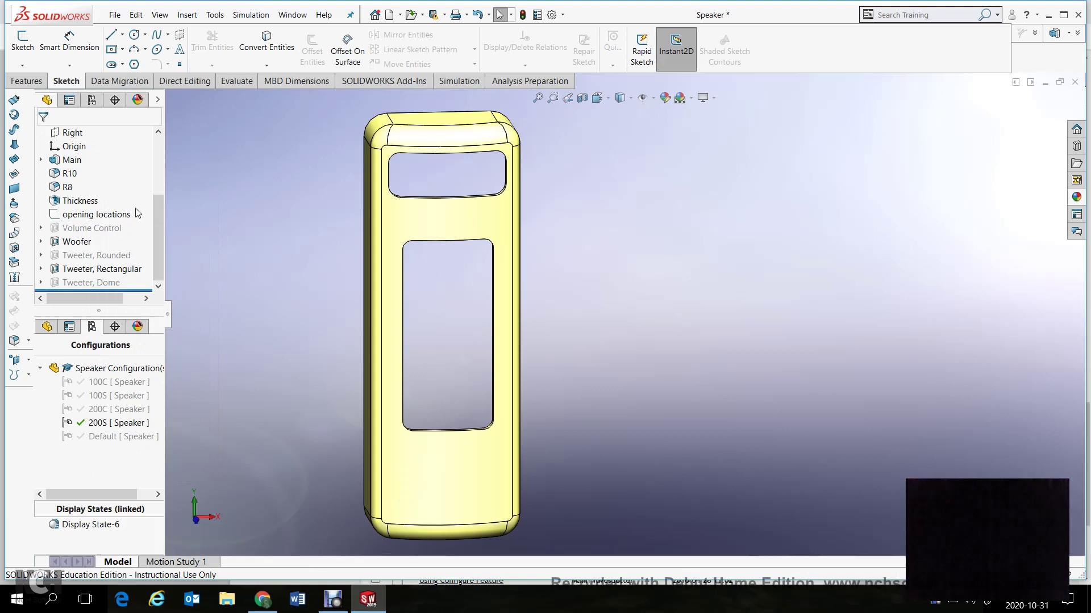
- Activate 200C, then 200S, then Default to compare their openings
{"action": "left_click", "coordinate": [113, 410]}
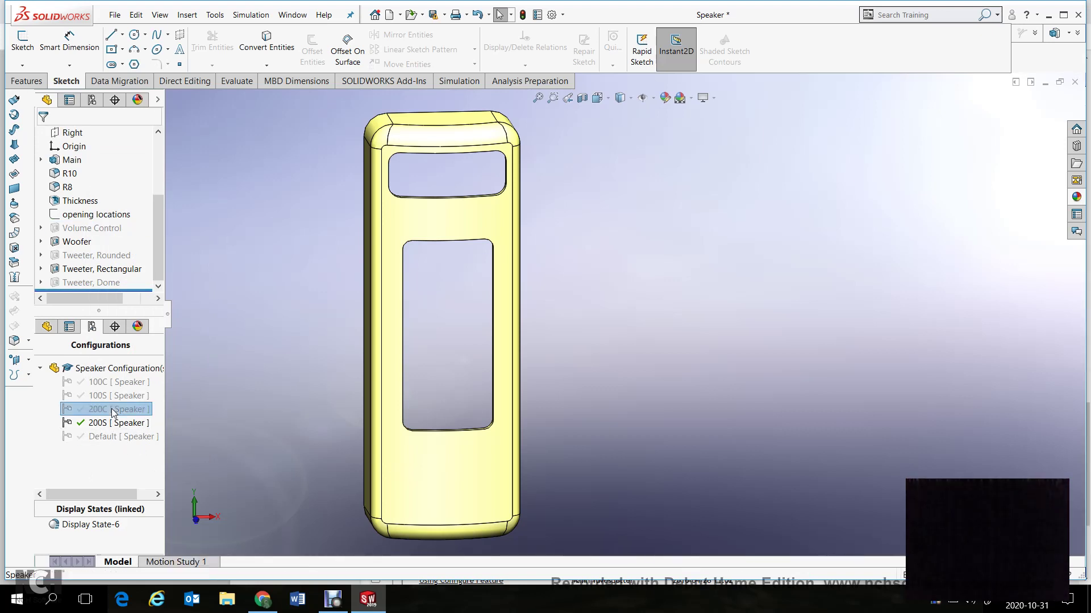
{"action": "double_click", "coordinate": [113, 410]}
{"action": "double_click", "coordinate": [102, 422]}
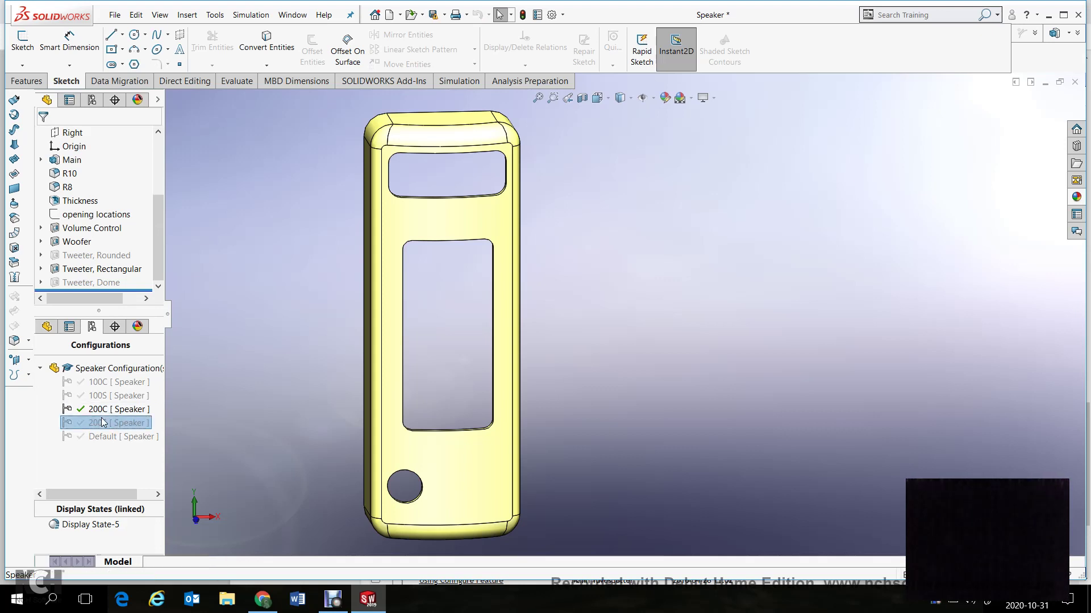
{"action": "double_click", "coordinate": [102, 437]}
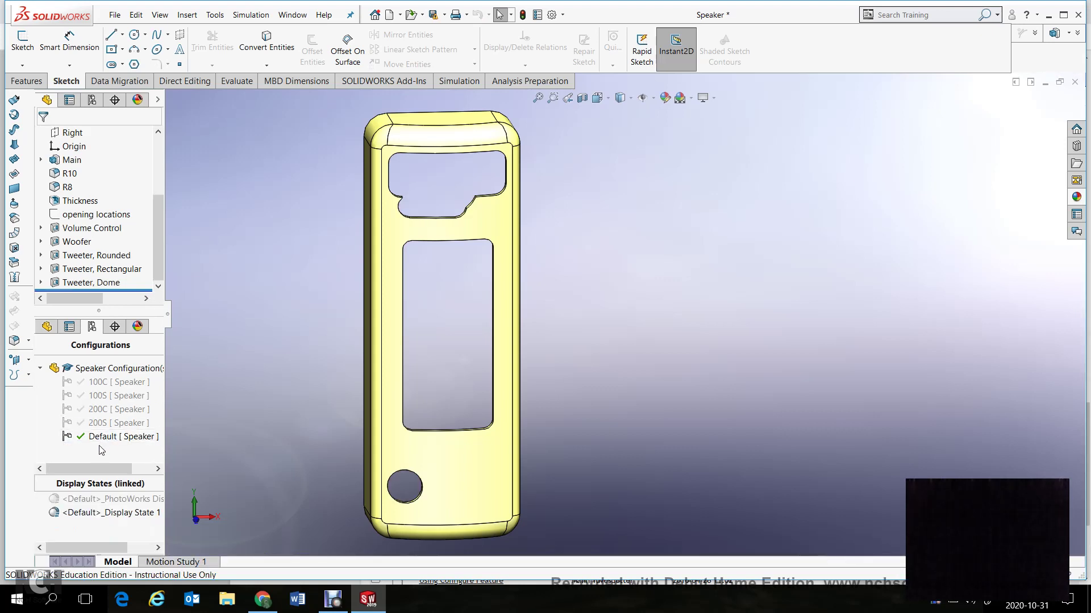
- Add a configuration named 300C to the Speaker part
{"action": "right_click", "coordinate": [100, 446]}
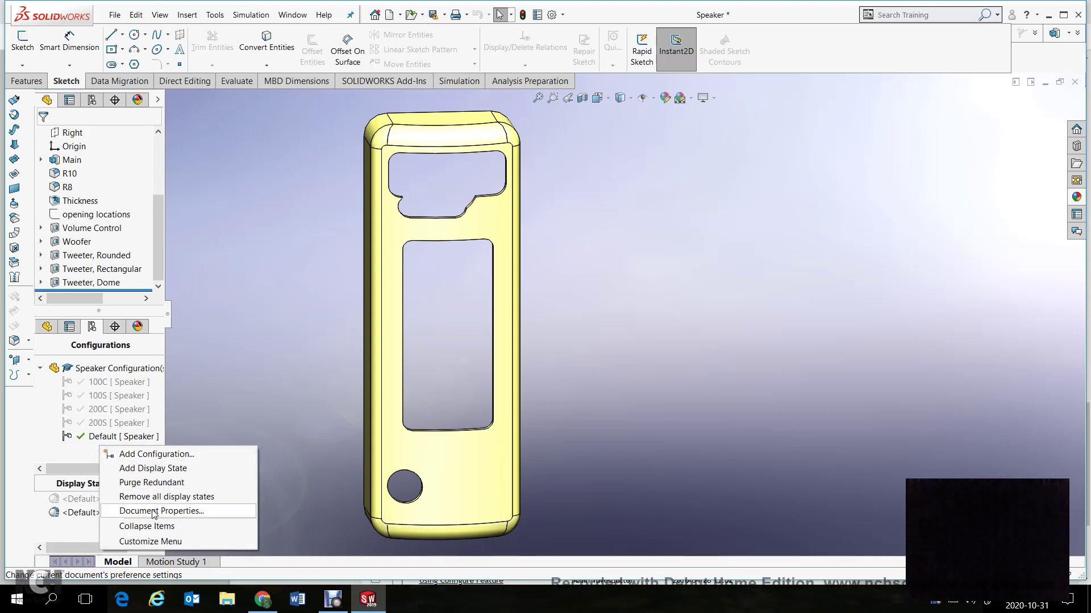
{"action": "left_click", "coordinate": [173, 455]}
{"action": "type", "text": "300"}
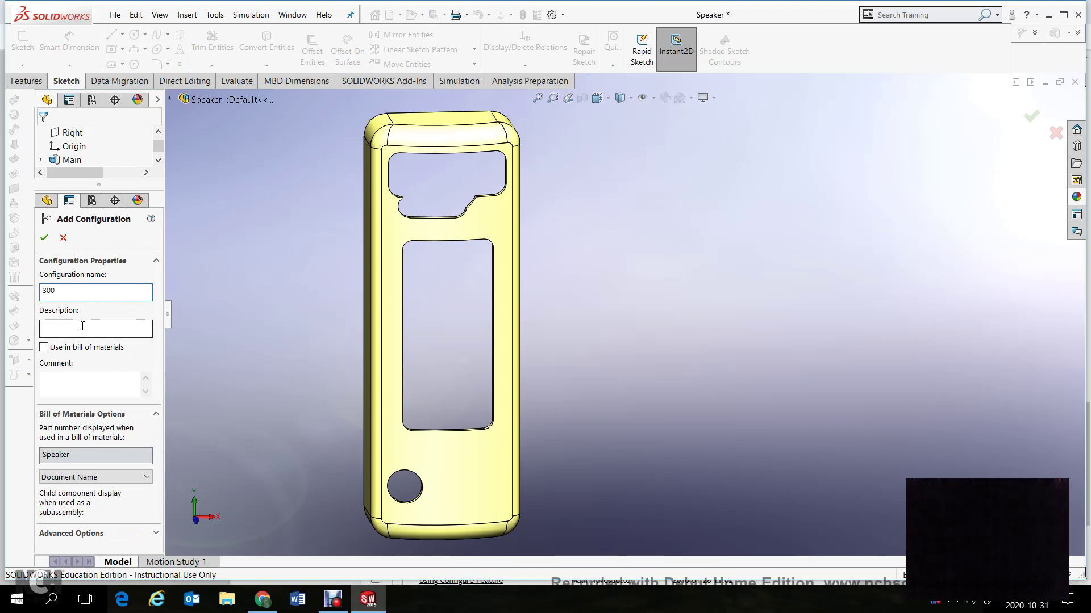
{"action": "type", "text": "C"}
{"action": "left_click", "coordinate": [45, 238]}
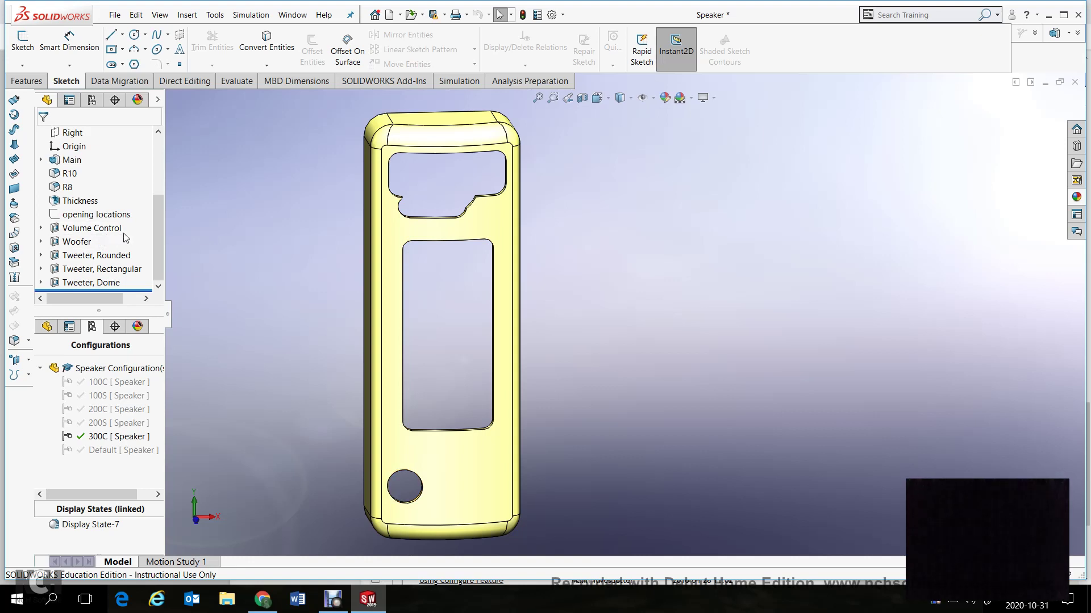
- Suppress Tweeter, Rounded and Tweeter, Dome in 300C, leaving a plain rounded-rectangle top opening
{"action": "right_click", "coordinate": [103, 257]}
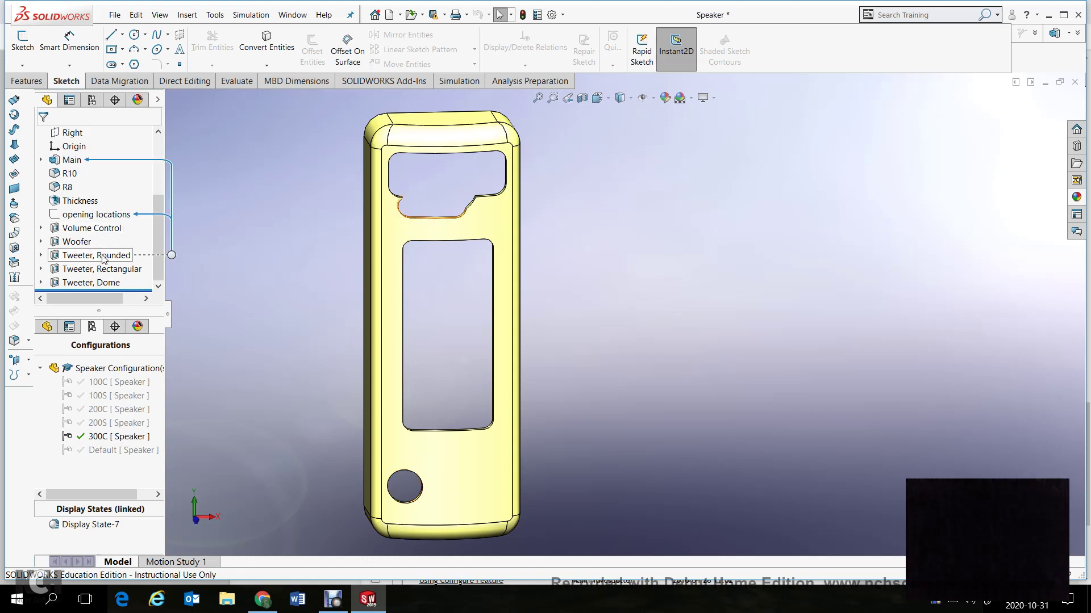
{"action": "left_click", "coordinate": [149, 221]}
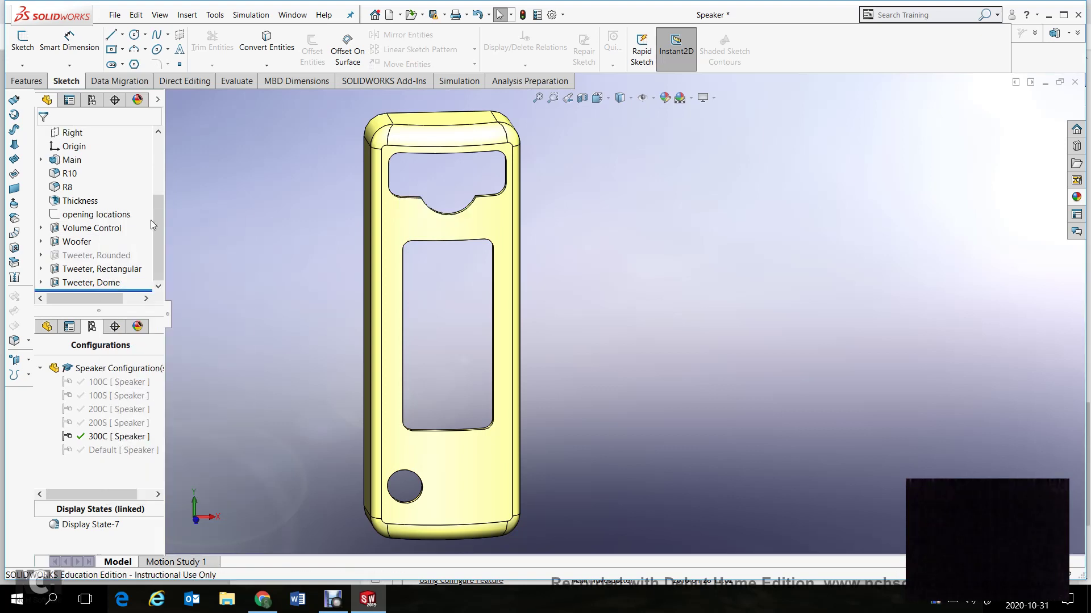
{"action": "right_click", "coordinate": [114, 285]}
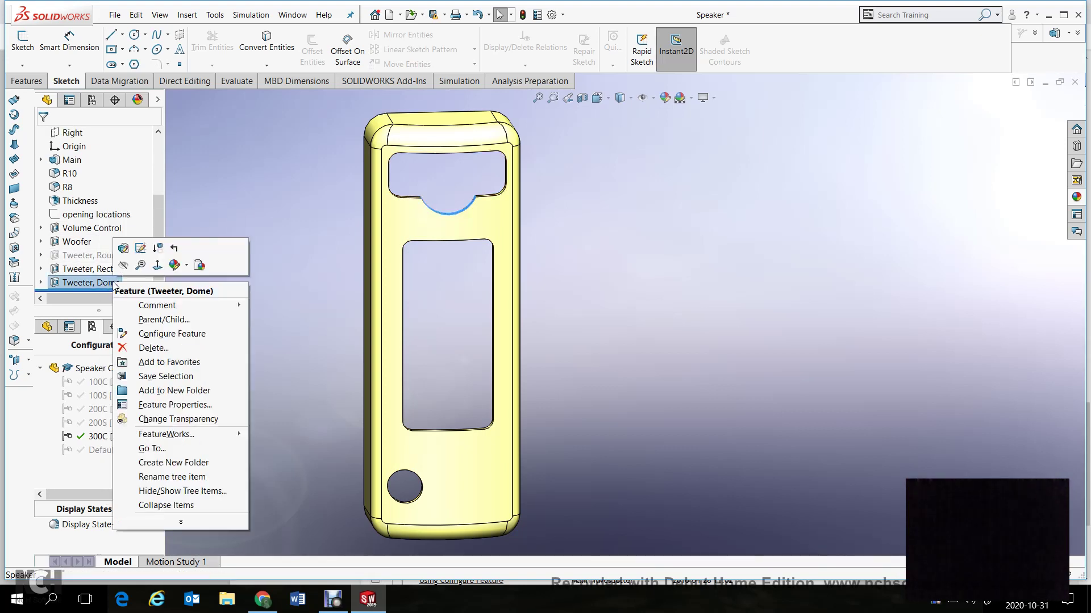
{"action": "left_click", "coordinate": [157, 248]}
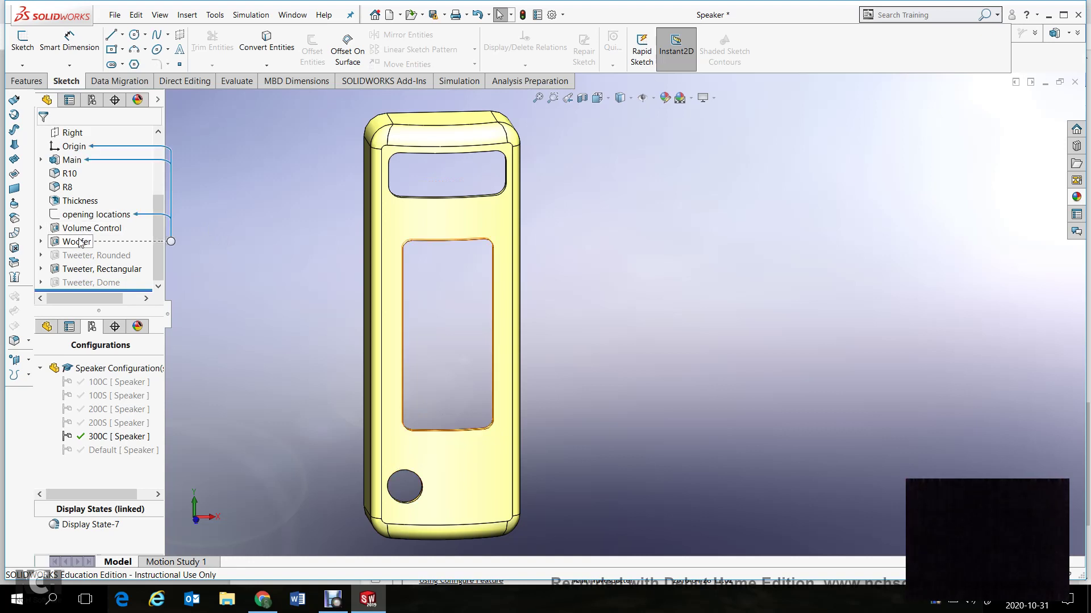
{"action": "left_click", "coordinate": [84, 270]}
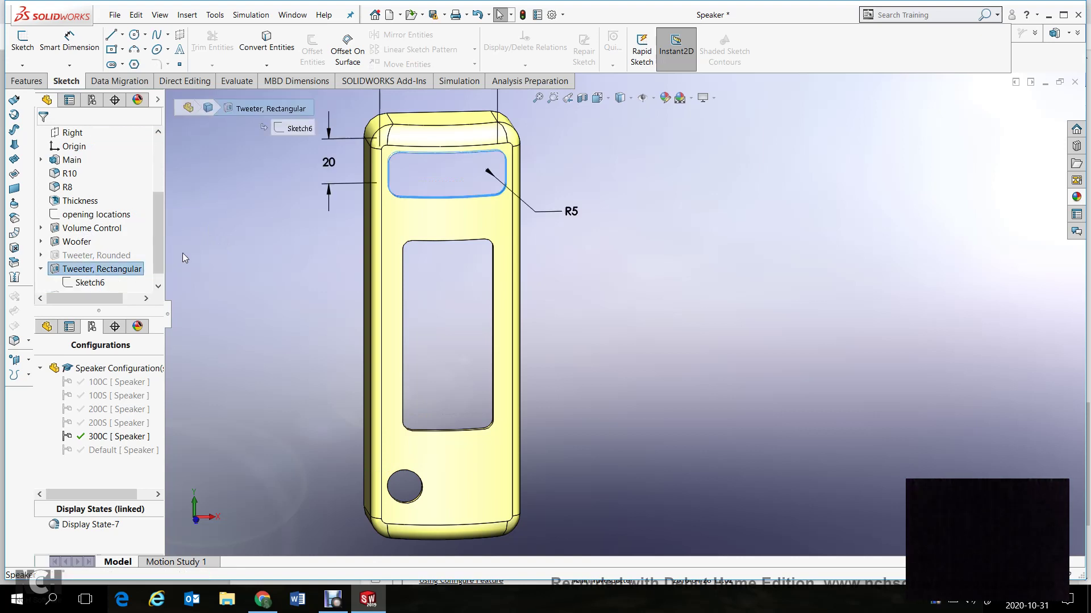
{"action": "scroll", "coordinate": [622, 320], "scroll_direction": "up", "scroll_amount": 3}
{"action": "scroll", "coordinate": [675, 250], "scroll_direction": "down", "scroll_amount": 1}
{"action": "scroll", "coordinate": [673, 254], "scroll_direction": "down", "scroll_amount": 1}
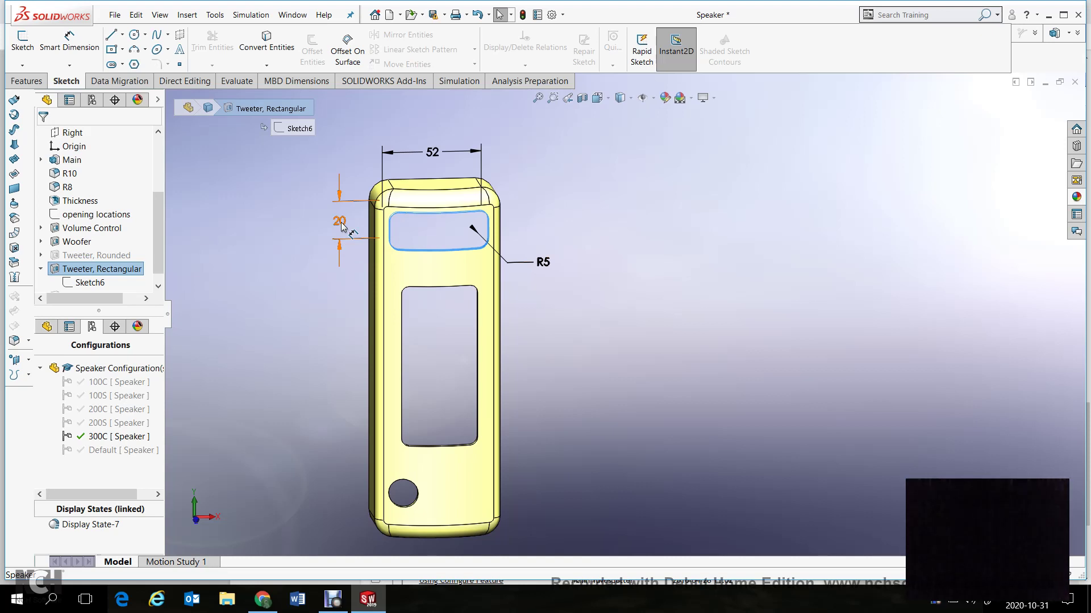
{"action": "double_click", "coordinate": [341, 222]}
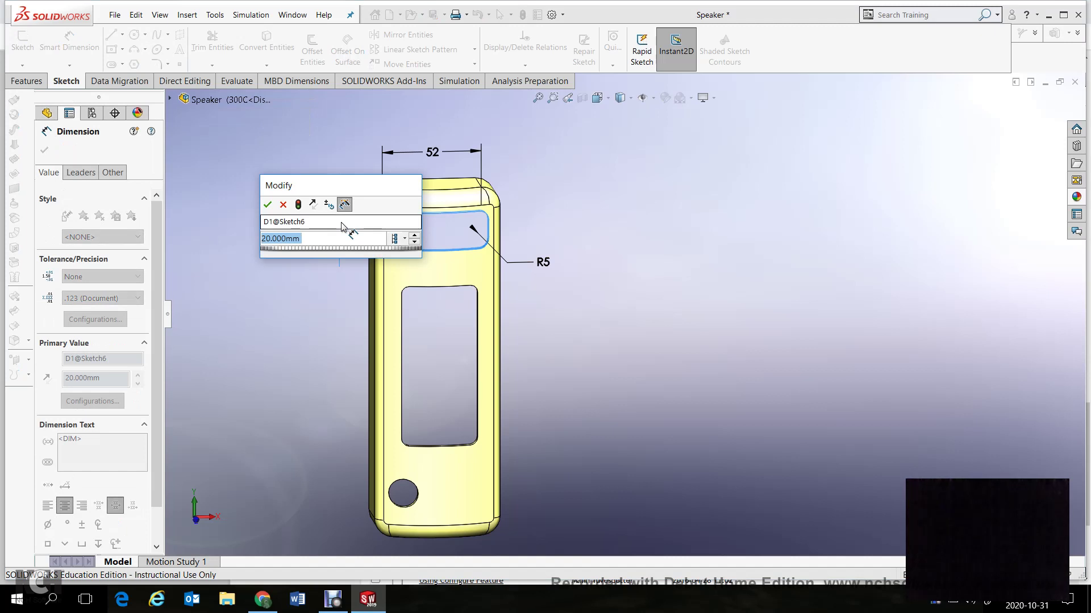
{"action": "type", "text": "15"}
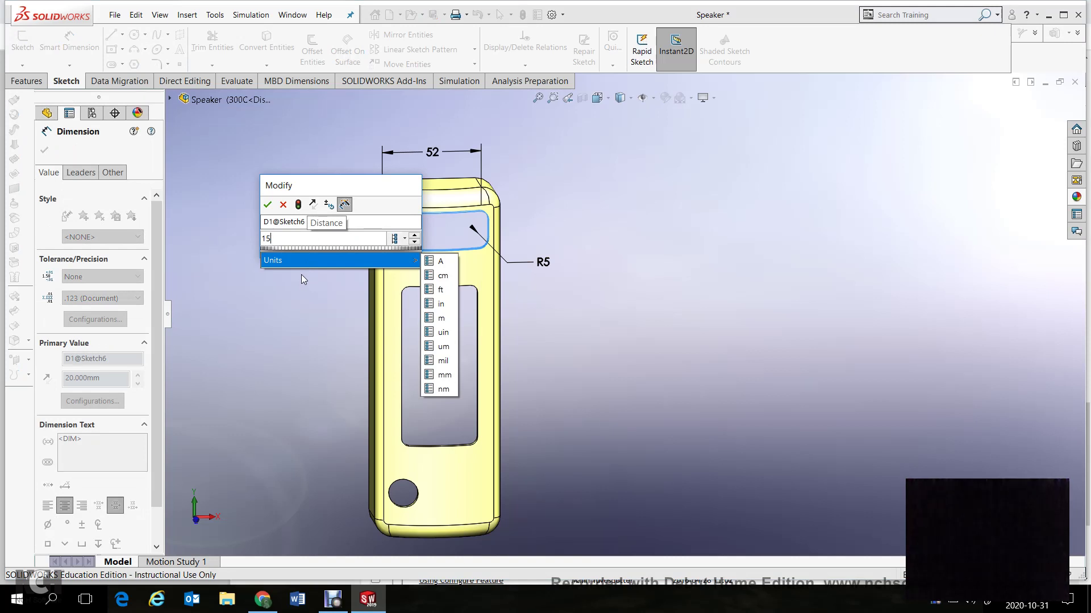
{"action": "left_click", "coordinate": [402, 240]}
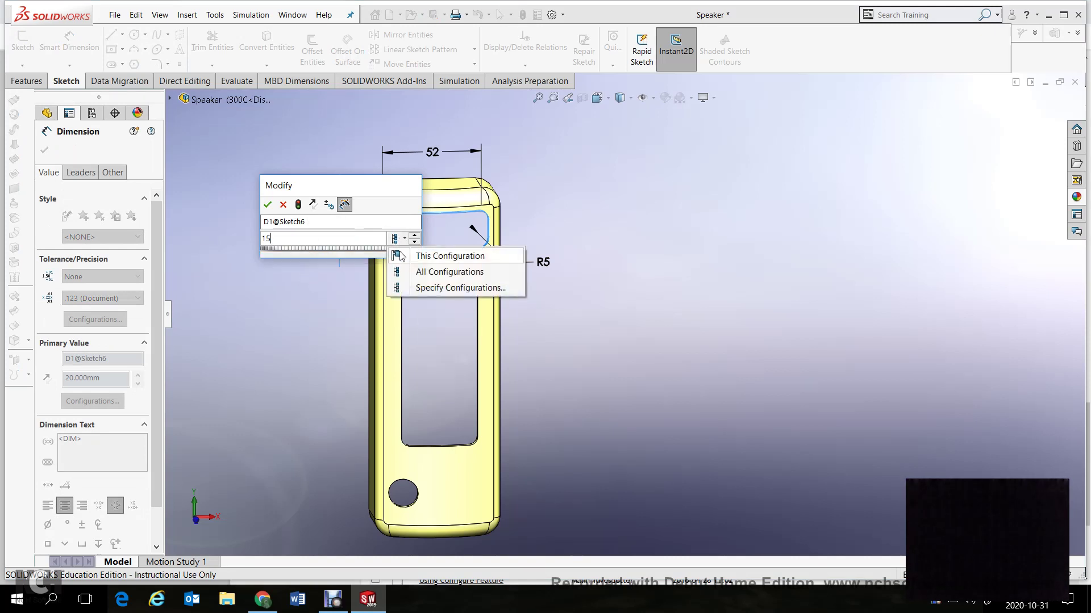
{"action": "left_click", "coordinate": [430, 289]}
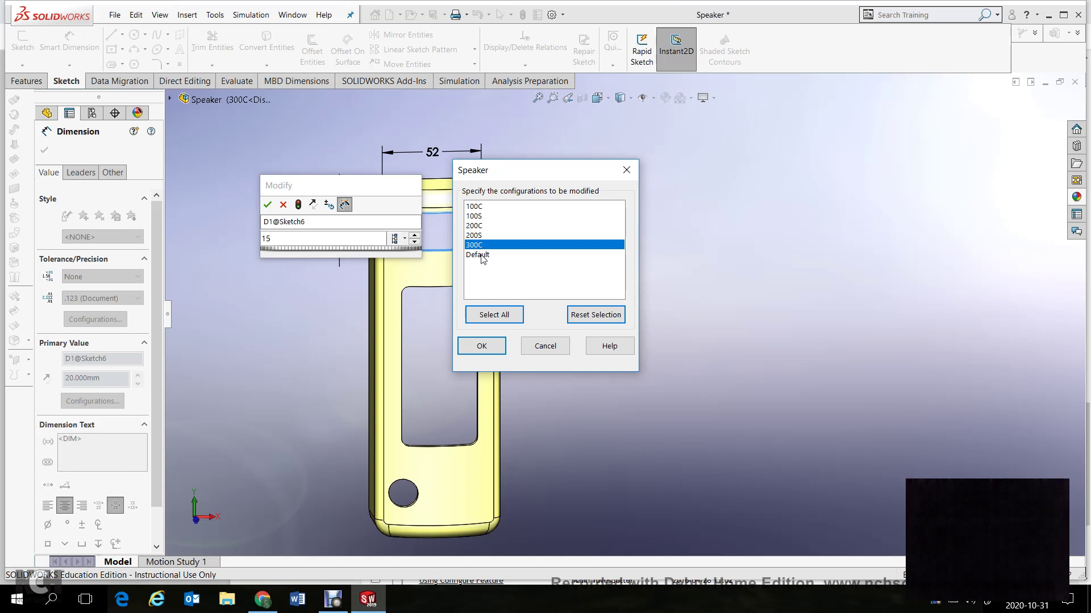
{"action": "left_click", "coordinate": [557, 350]}
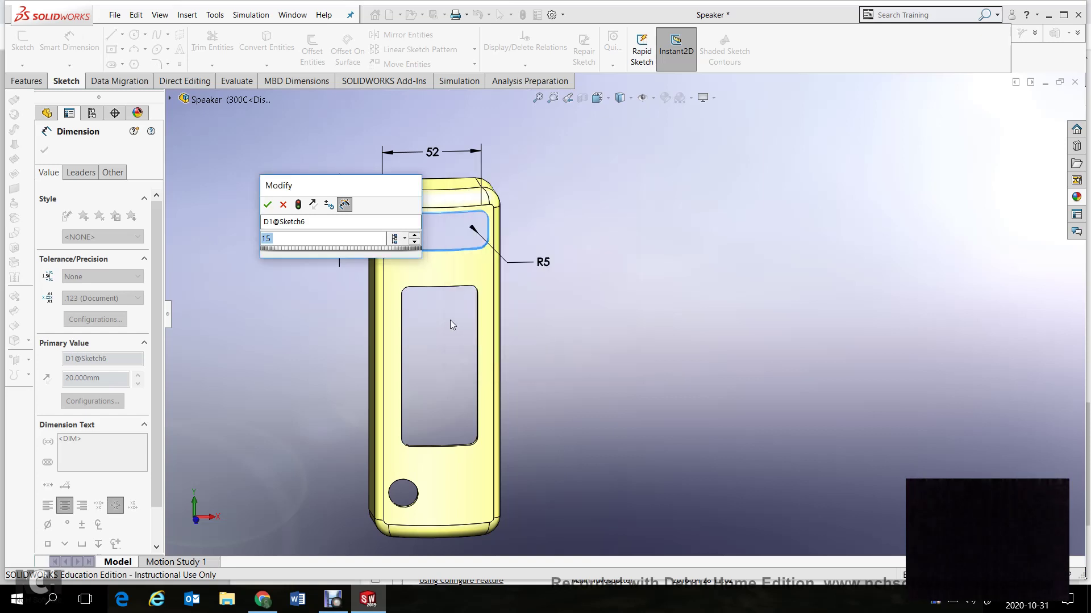
{"action": "left_click", "coordinate": [282, 205]}
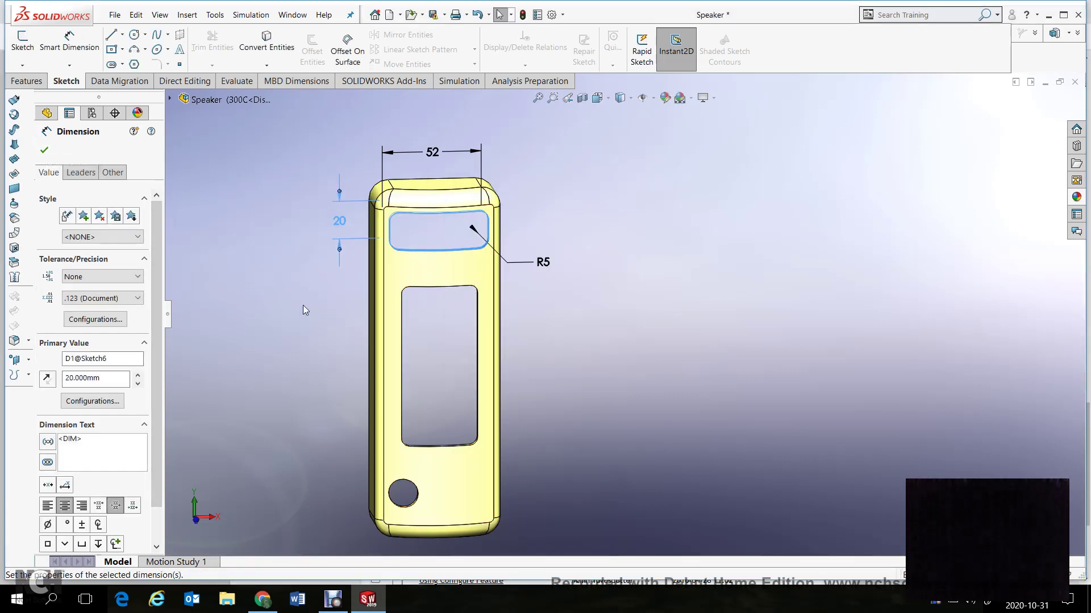
- Leave dimension editing and add a new active configuration named 300S
{"action": "left_click", "coordinate": [44, 149]}
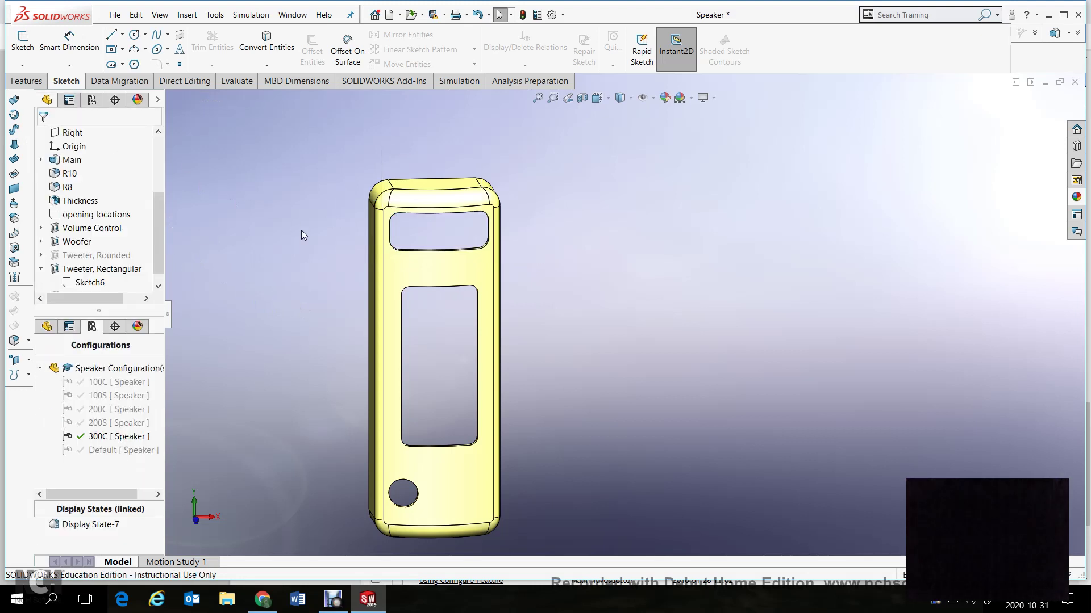
{"action": "left_click", "coordinate": [125, 438]}
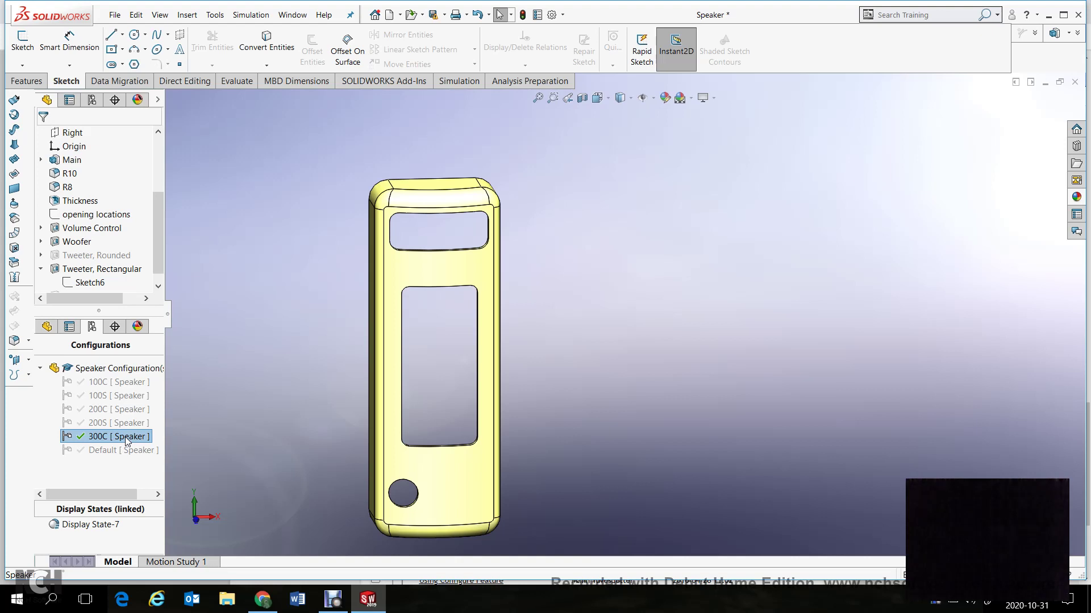
{"action": "right_click", "coordinate": [126, 443]}
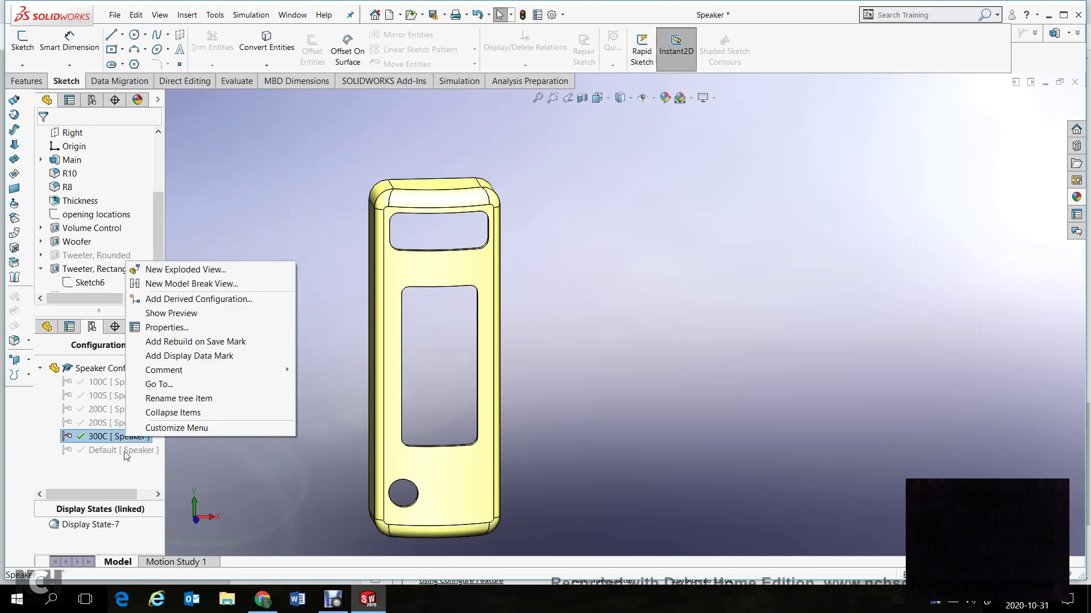
{"action": "left_click", "coordinate": [114, 473]}
{"action": "right_click", "coordinate": [115, 473]}
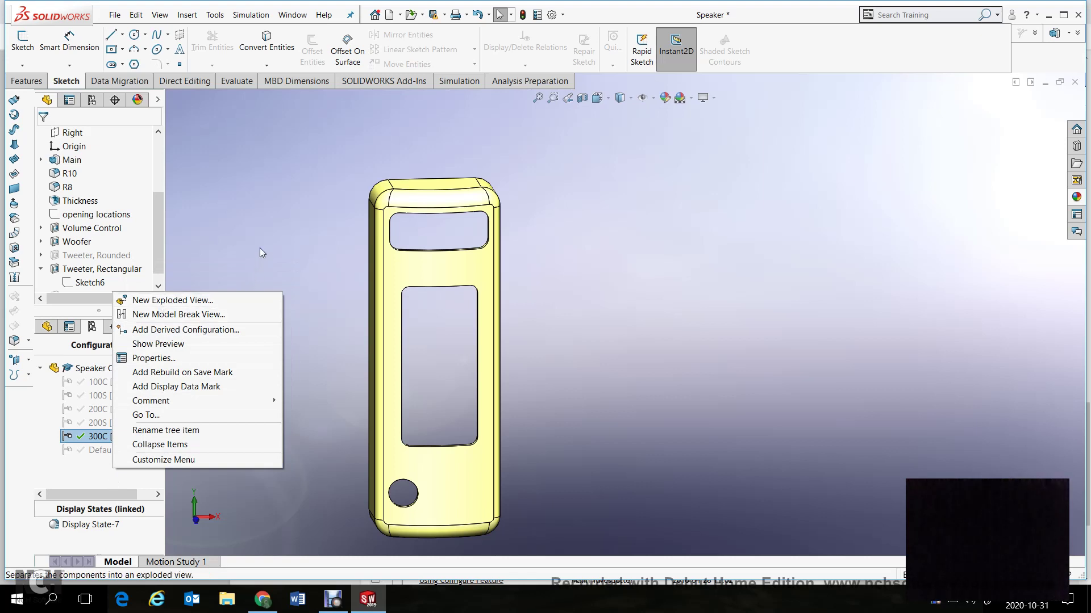
{"action": "left_click", "coordinate": [112, 480]}
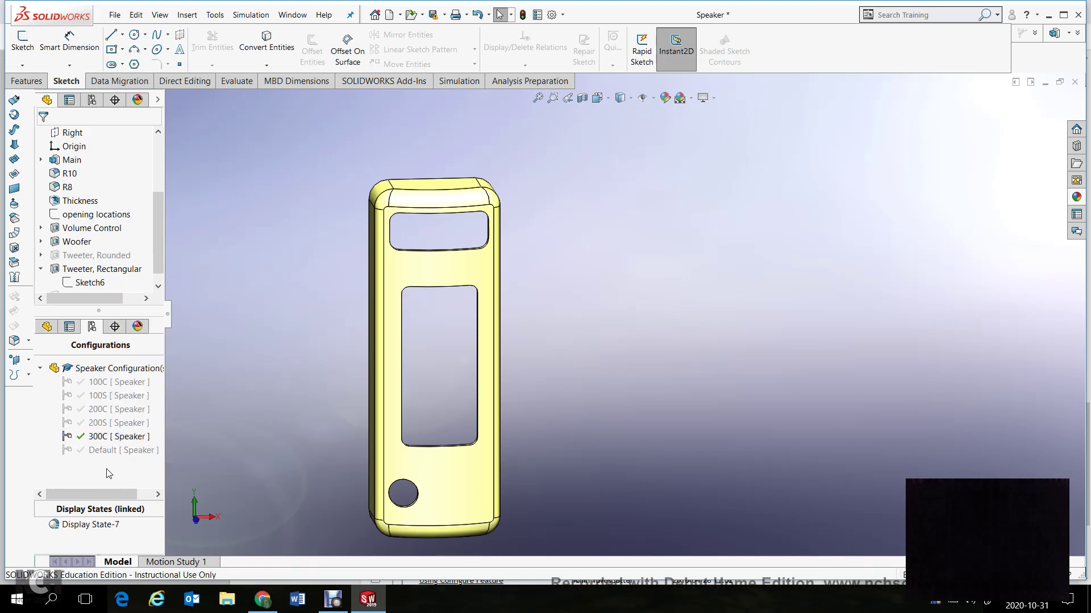
{"action": "right_click", "coordinate": [109, 473]}
{"action": "left_click", "coordinate": [134, 478]}
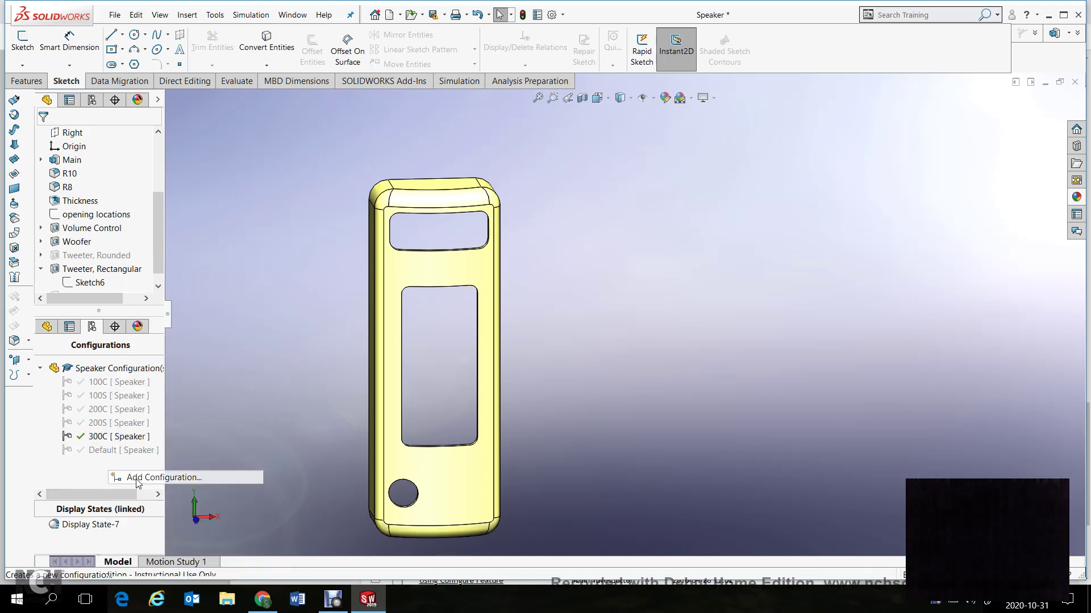
{"action": "type", "text": "3"}
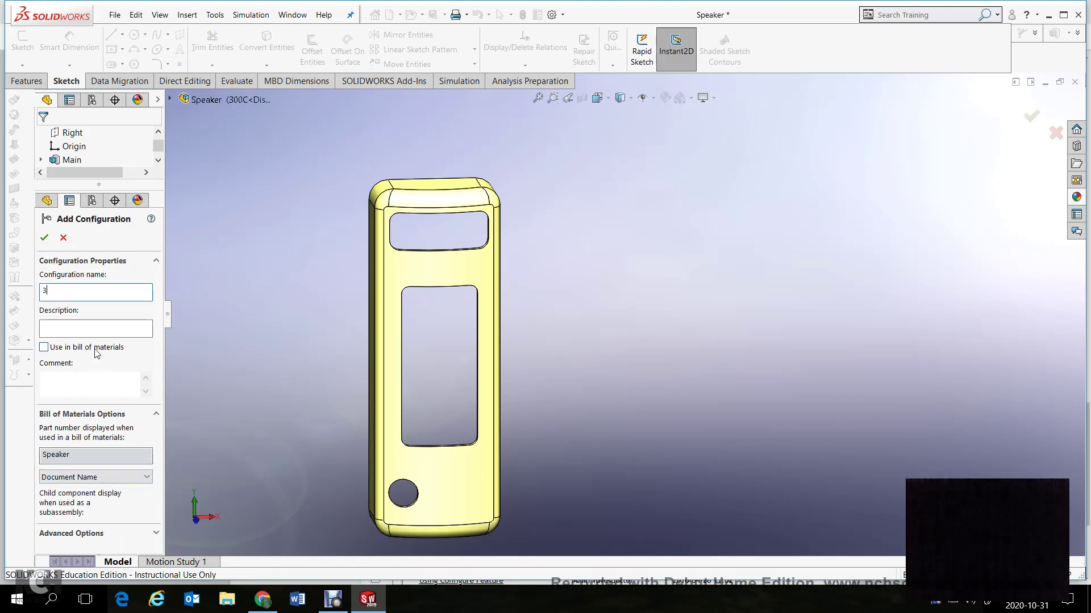
{"action": "type", "text": "00S"}
{"action": "left_click", "coordinate": [44, 237]}
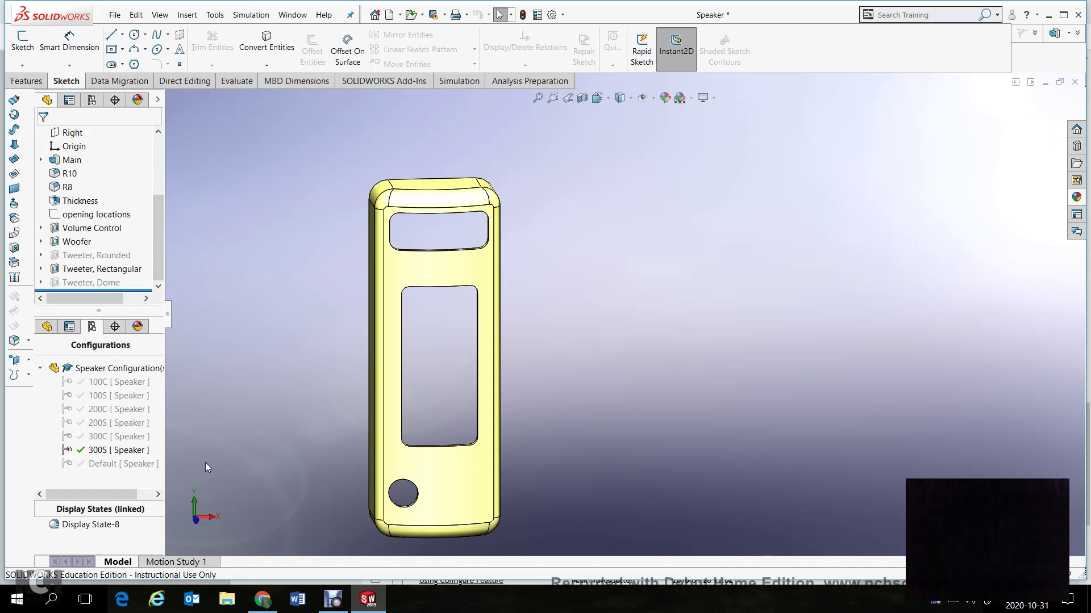
- Suppress the Volume Control hole in 300S, then reactivate configuration 300C
{"action": "right_click", "coordinate": [117, 231]}
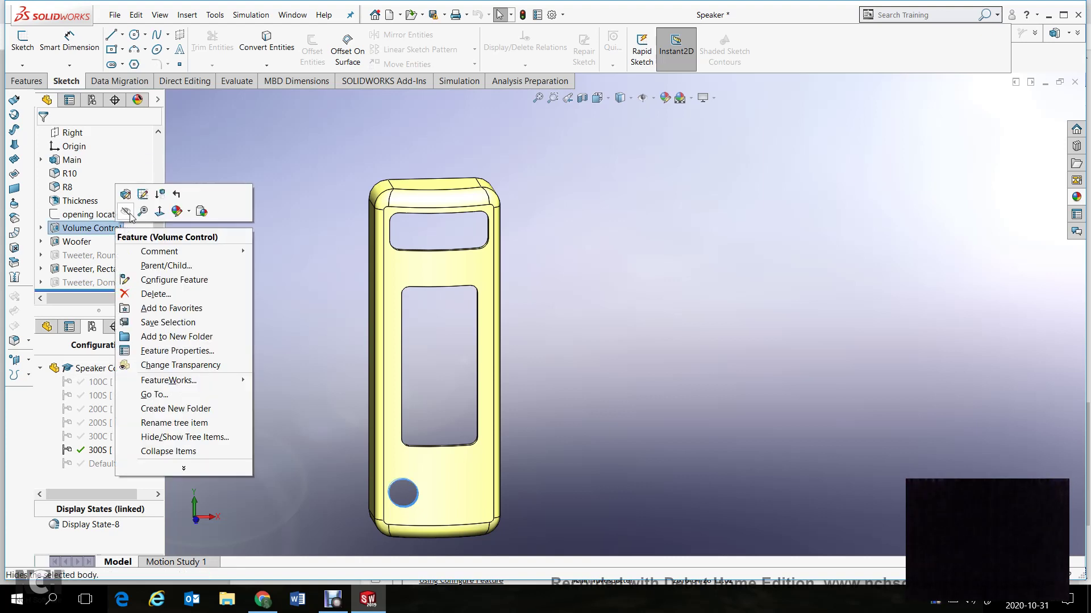
{"action": "left_click", "coordinate": [161, 195]}
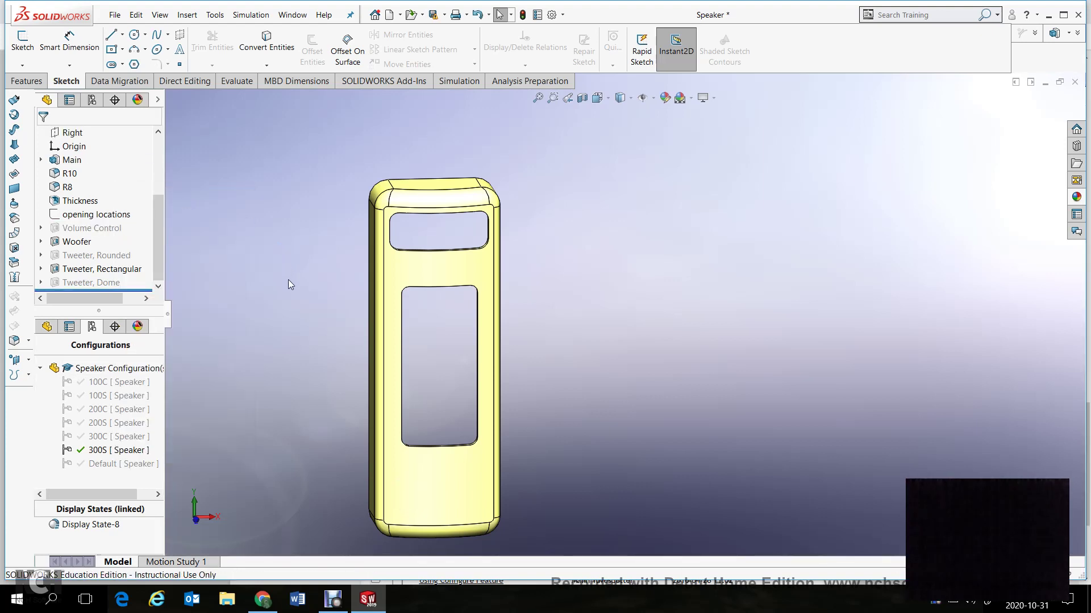
{"action": "double_click", "coordinate": [139, 437]}
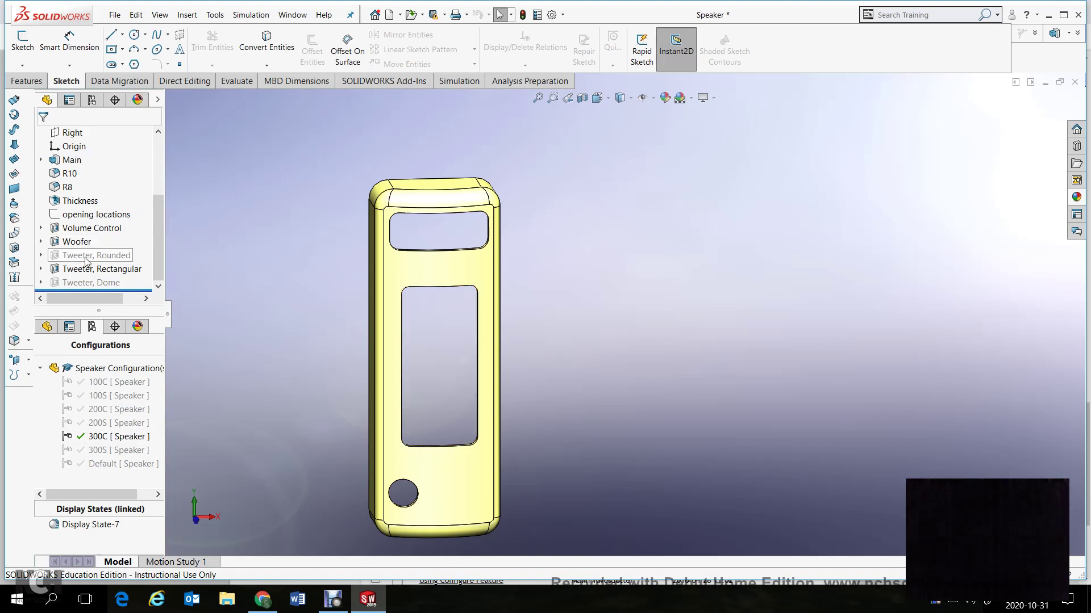
- Change Sketch6's 20 mm tweeter dimension to 15 mm for configurations 300C and 300S only
{"action": "double_click", "coordinate": [91, 275]}
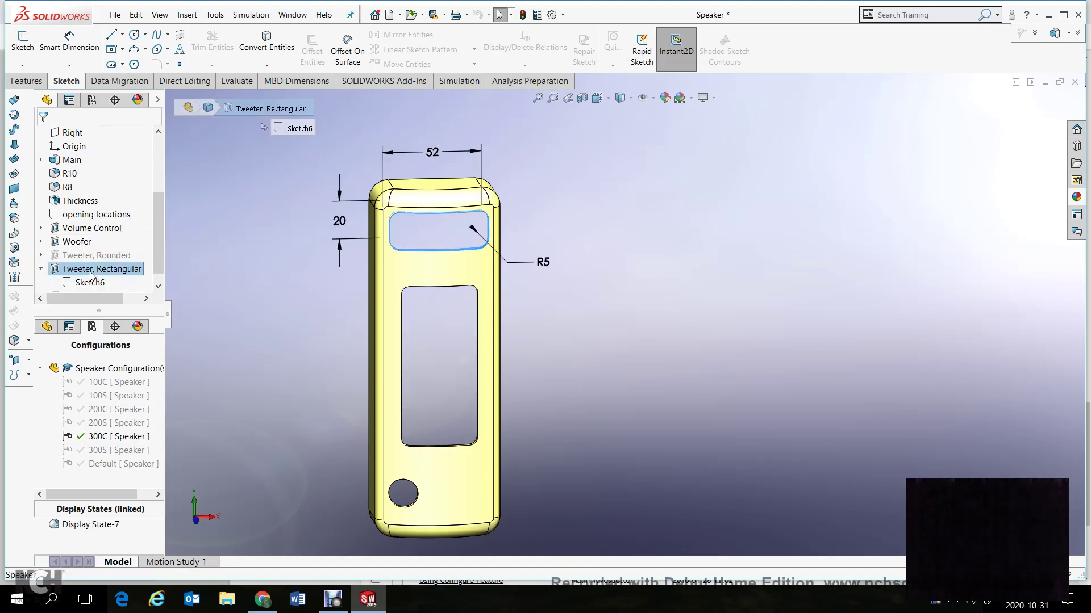
{"action": "left_click", "coordinate": [342, 225]}
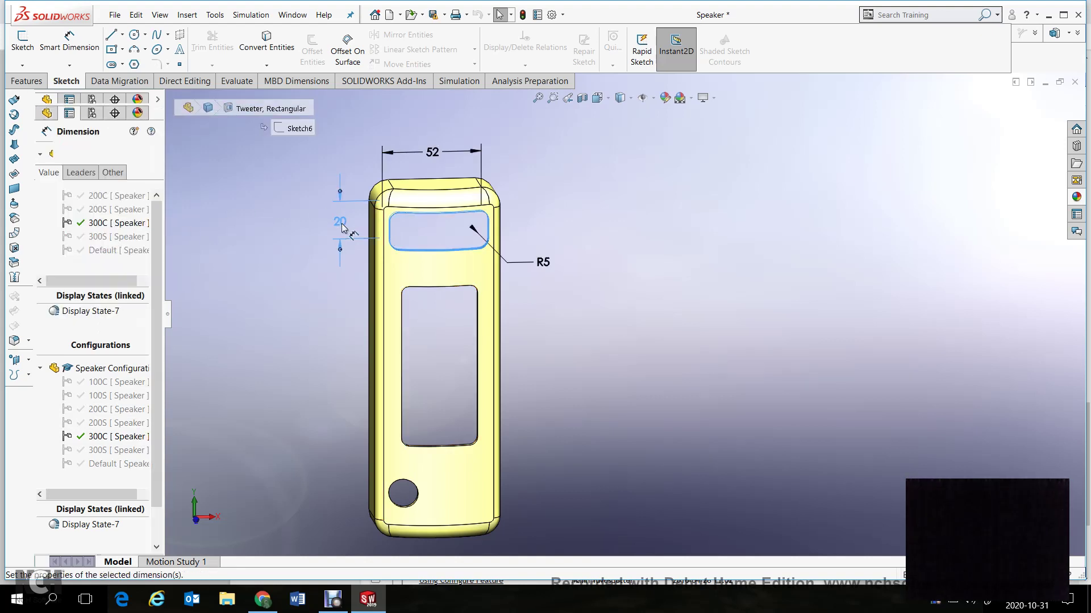
{"action": "double_click", "coordinate": [342, 224]}
{"action": "type", "text": "15"}
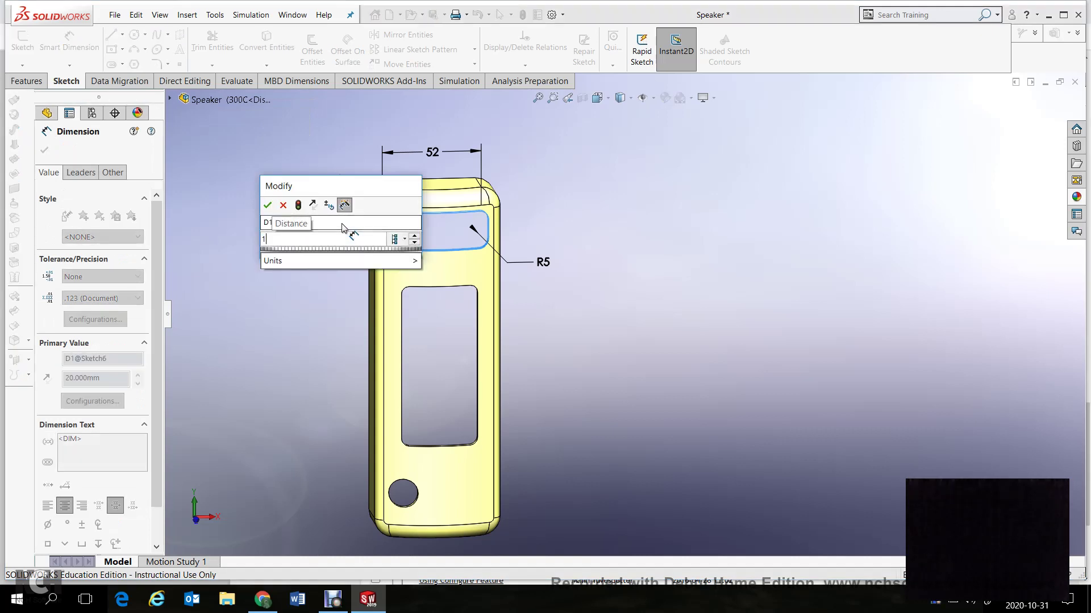
{"action": "left_click", "coordinate": [403, 239]}
{"action": "left_click", "coordinate": [427, 289]}
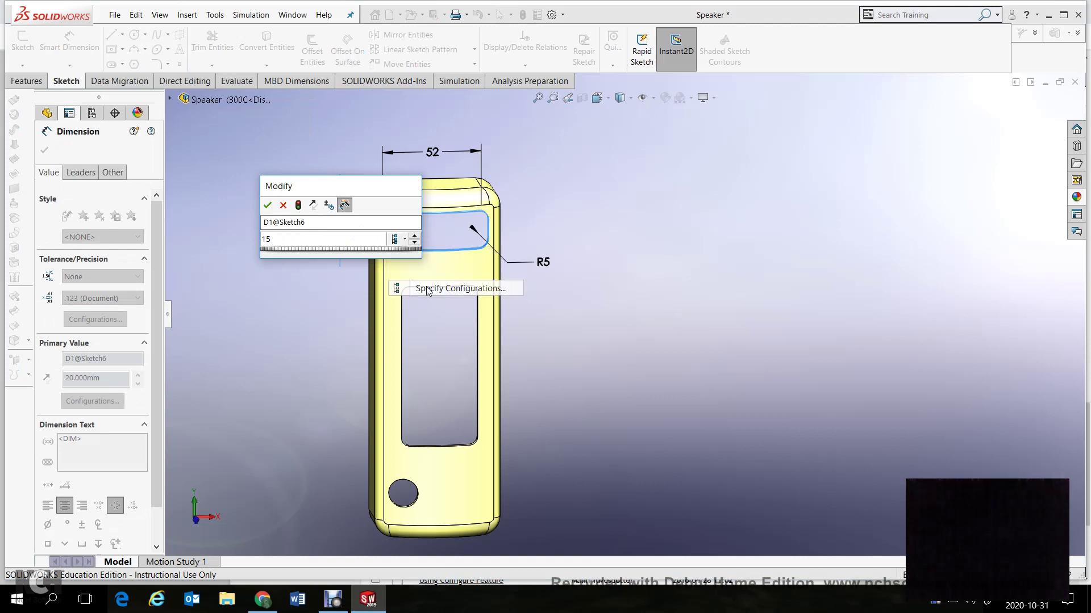
{"action": "left_click", "coordinate": [473, 258], "text": "ctrl"}
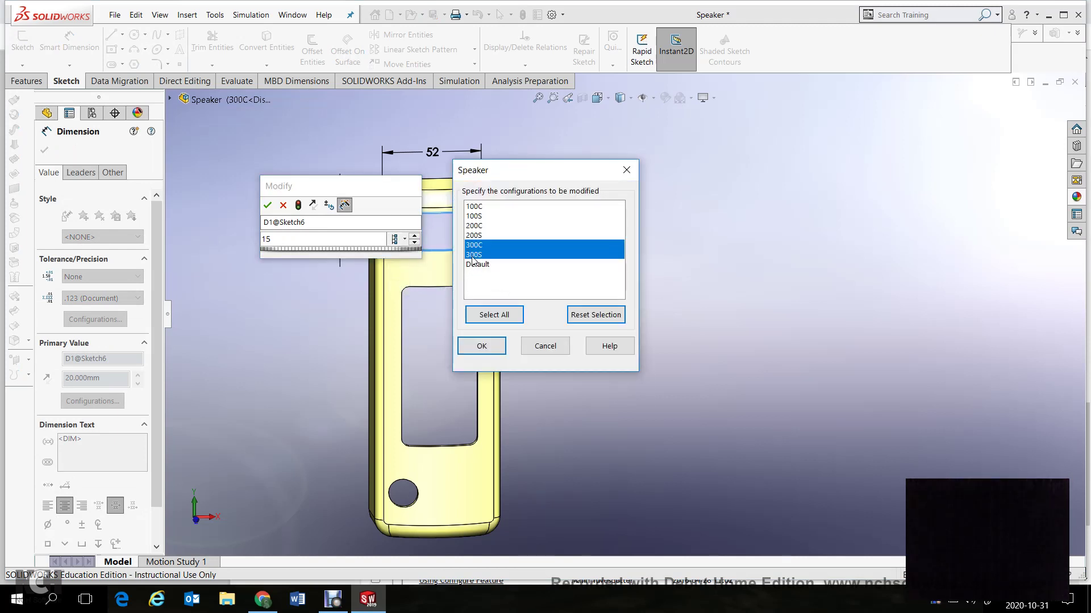
{"action": "left_click", "coordinate": [492, 346]}
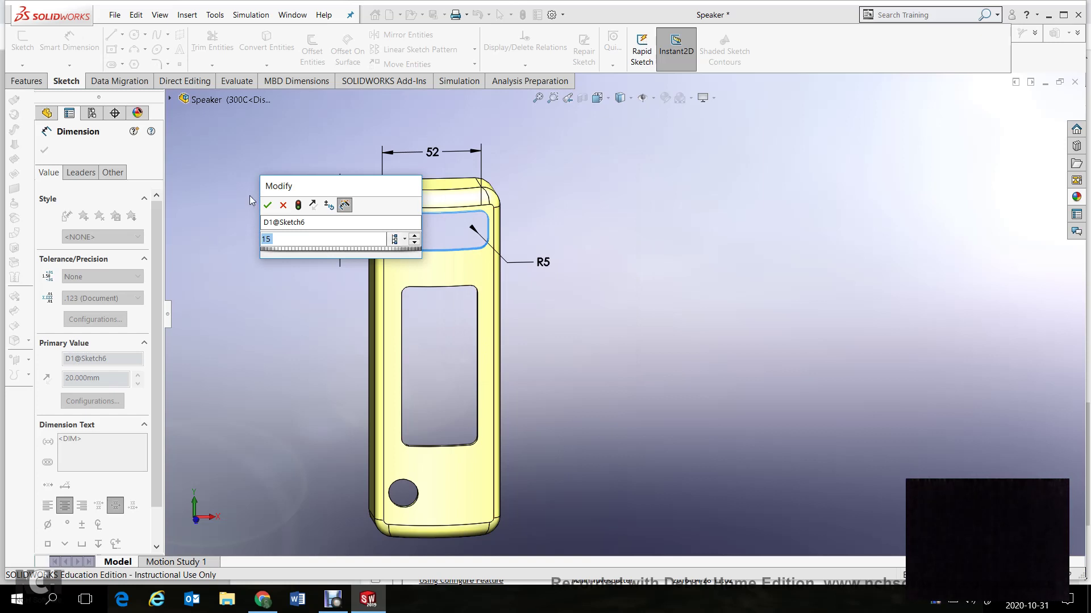
{"action": "left_click", "coordinate": [270, 205]}
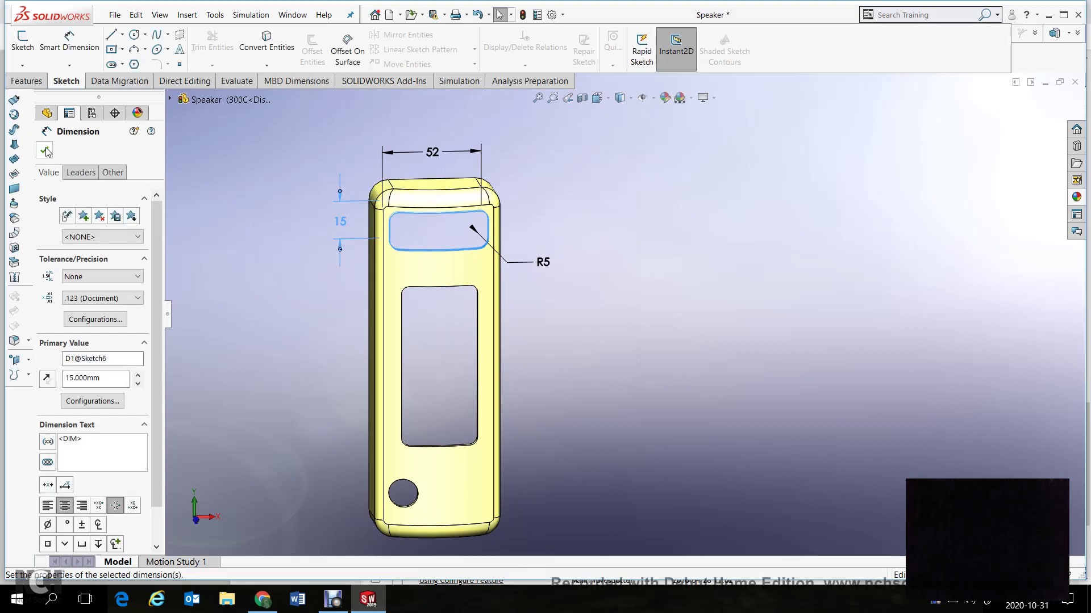
{"action": "left_click", "coordinate": [212, 291]}
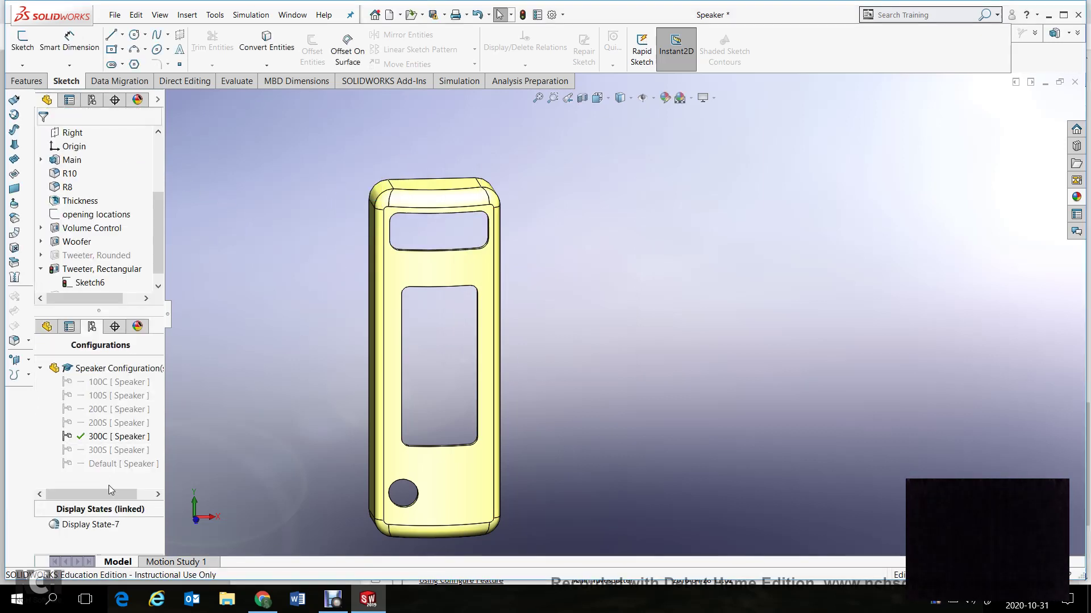
- Switch between 300S and 300C with a rebuild, ending with 300C active
{"action": "left_click", "coordinate": [107, 452]}
{"action": "double_click", "coordinate": [106, 452]}
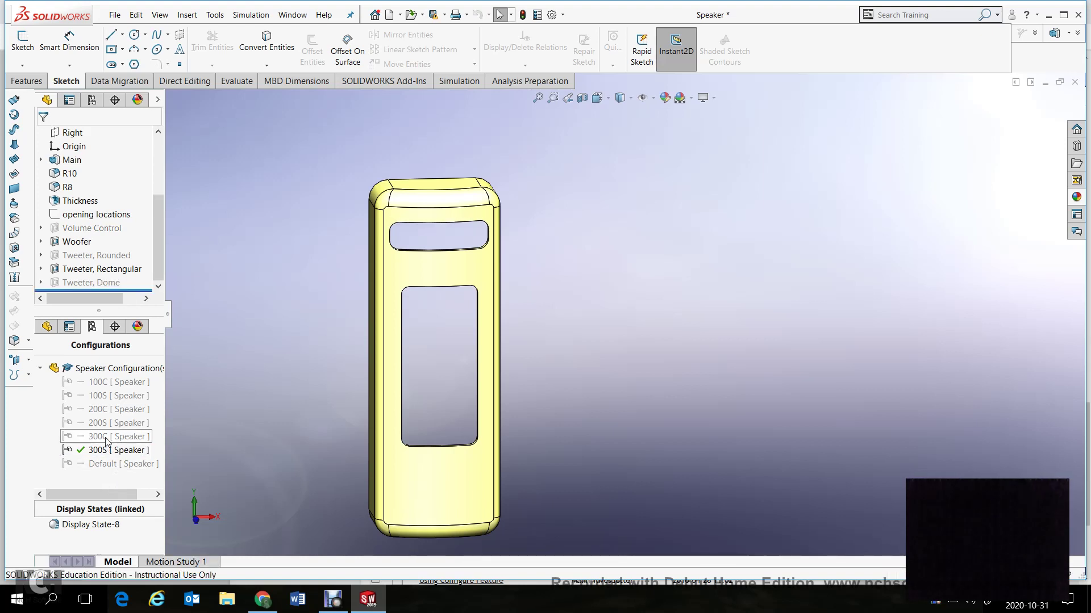
{"action": "double_click", "coordinate": [106, 440]}
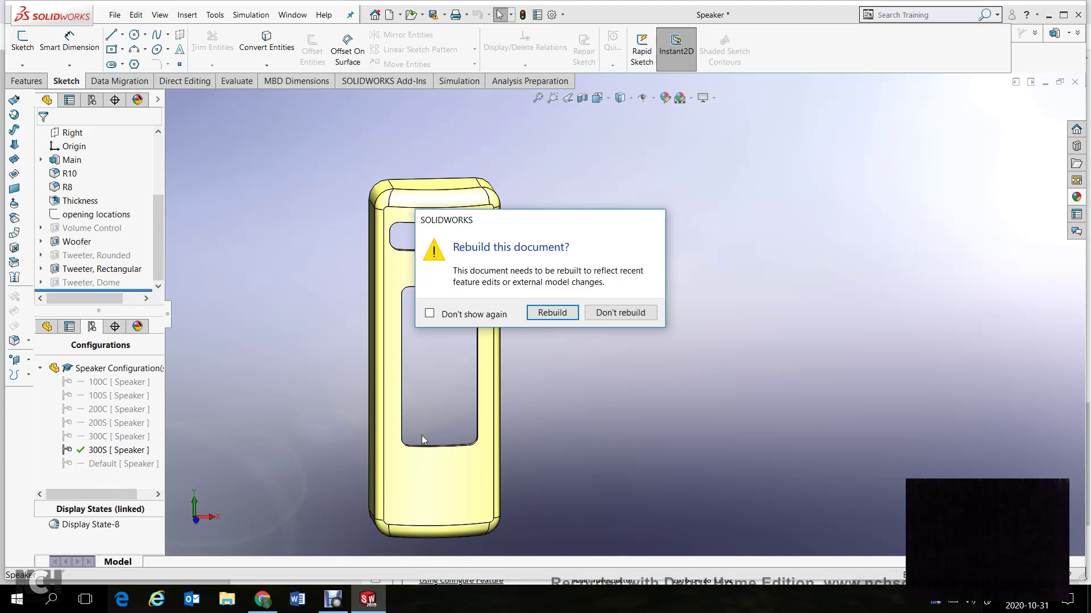
{"action": "left_click", "coordinate": [547, 314]}
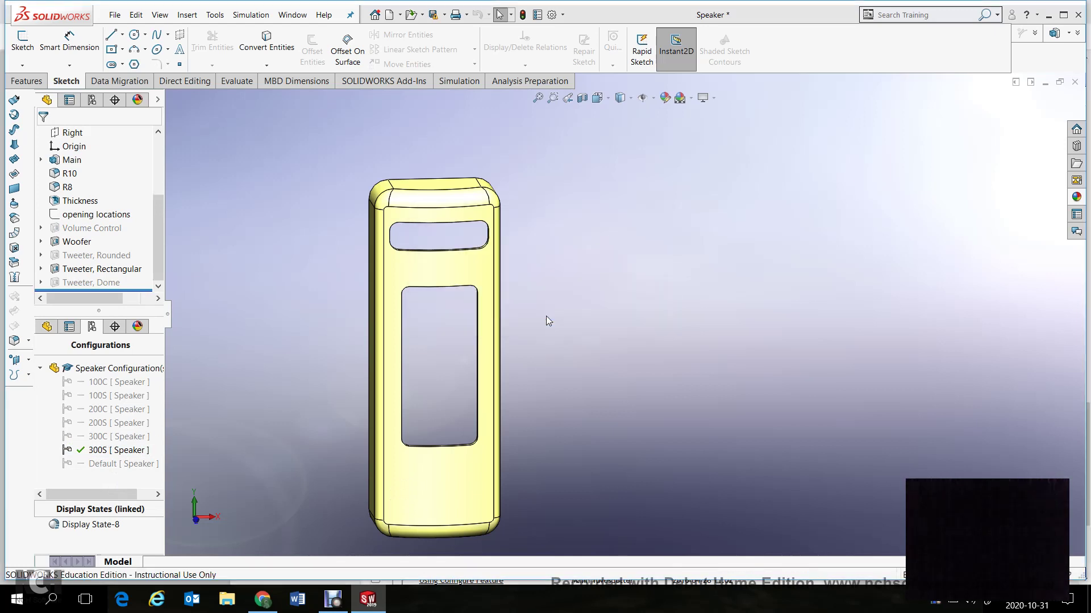
{"action": "double_click", "coordinate": [94, 452]}
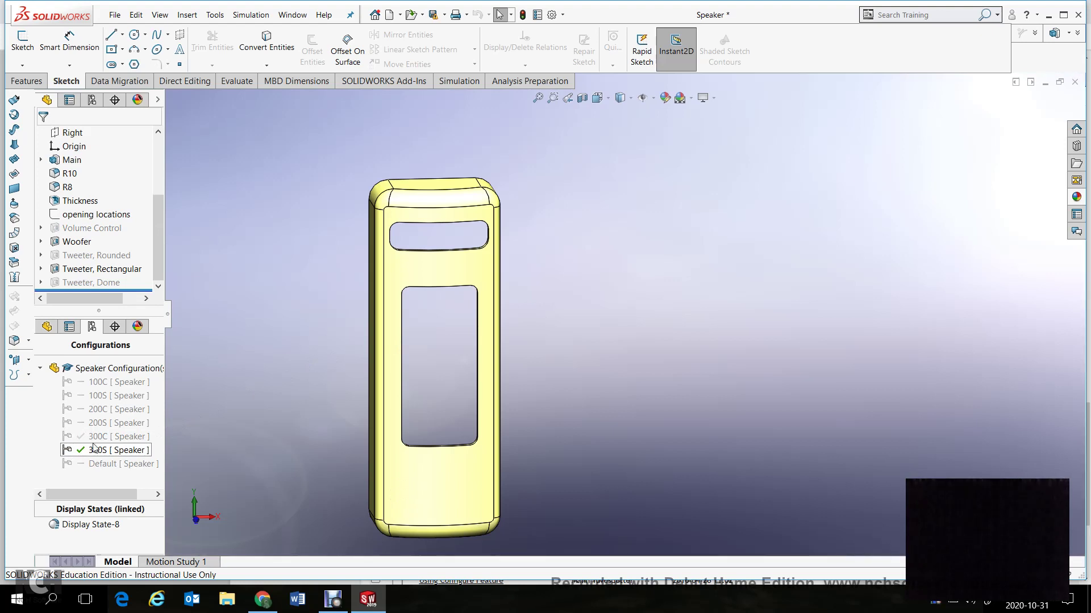
{"action": "double_click", "coordinate": [95, 441]}
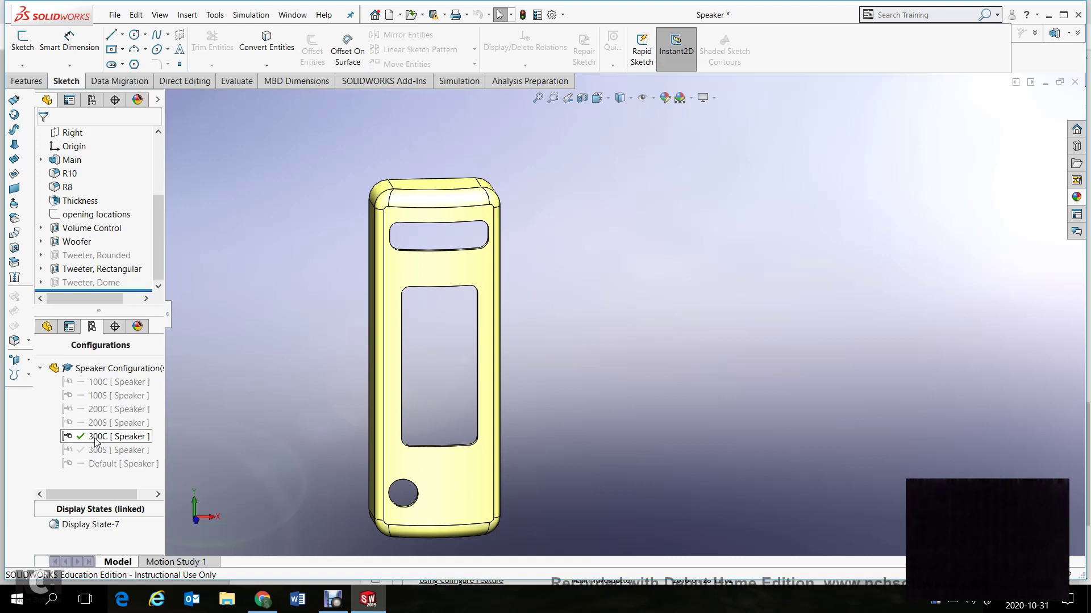
- Add a new configuration named 400C
{"action": "right_click", "coordinate": [95, 483]}
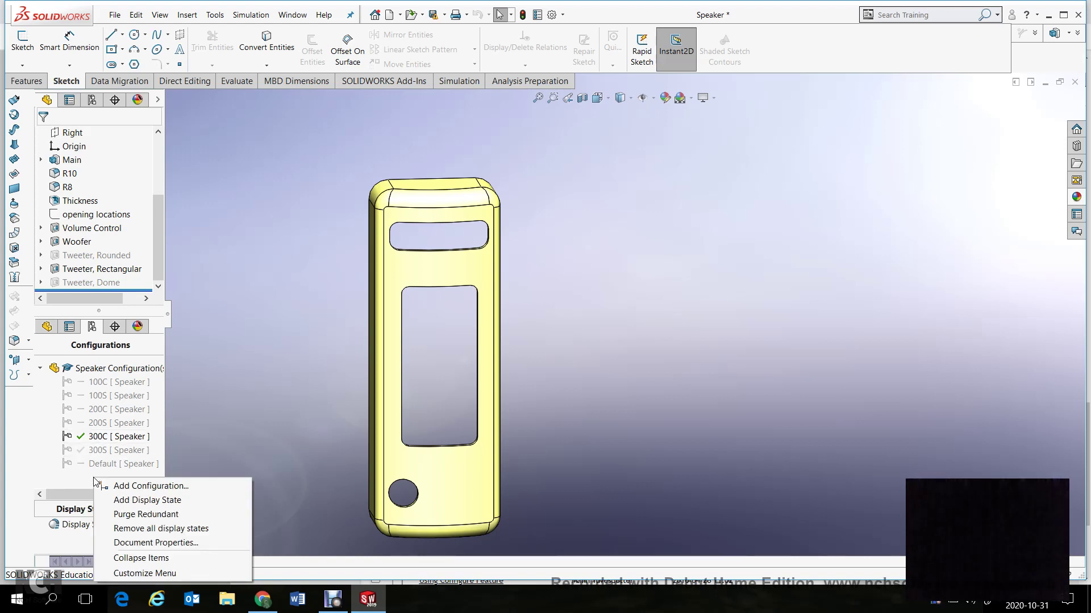
{"action": "left_click", "coordinate": [117, 486]}
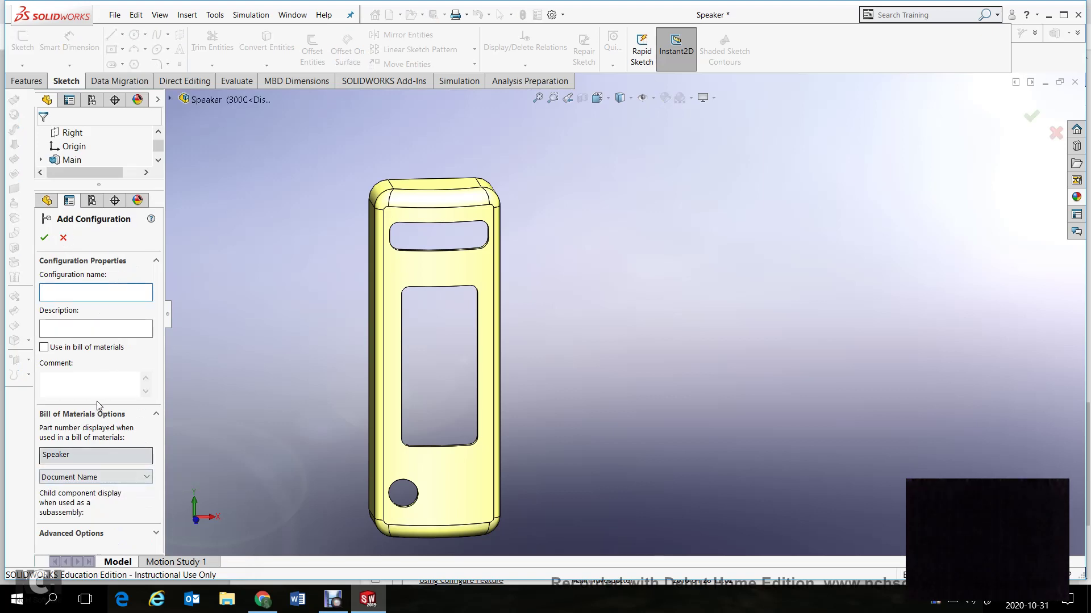
{"action": "type", "text": "400C"}
{"action": "left_click", "coordinate": [43, 239]}
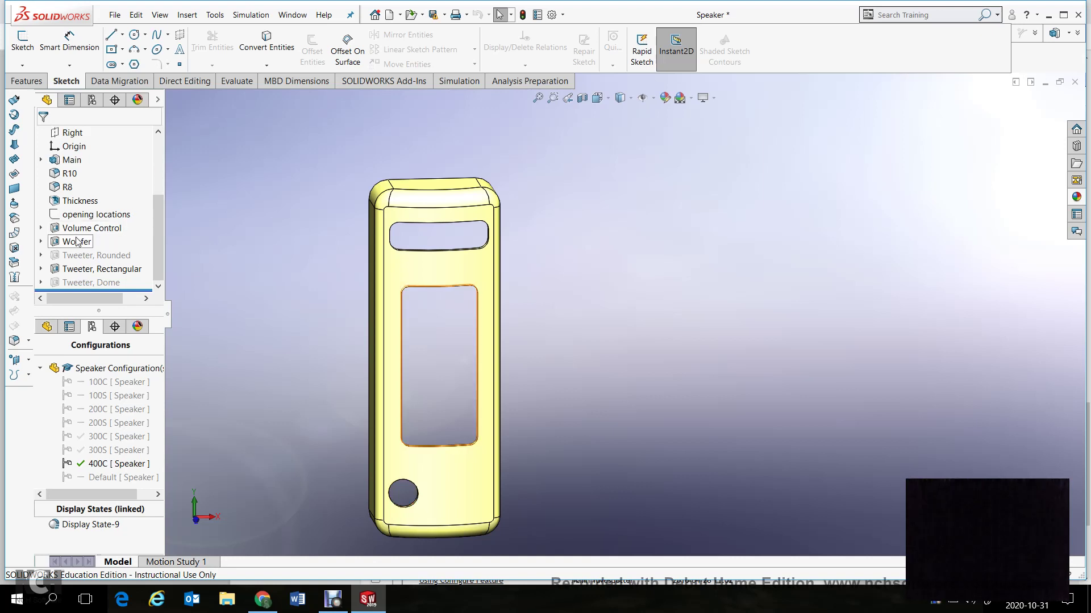
{"action": "mouse_move", "coordinate": [100, 268]}
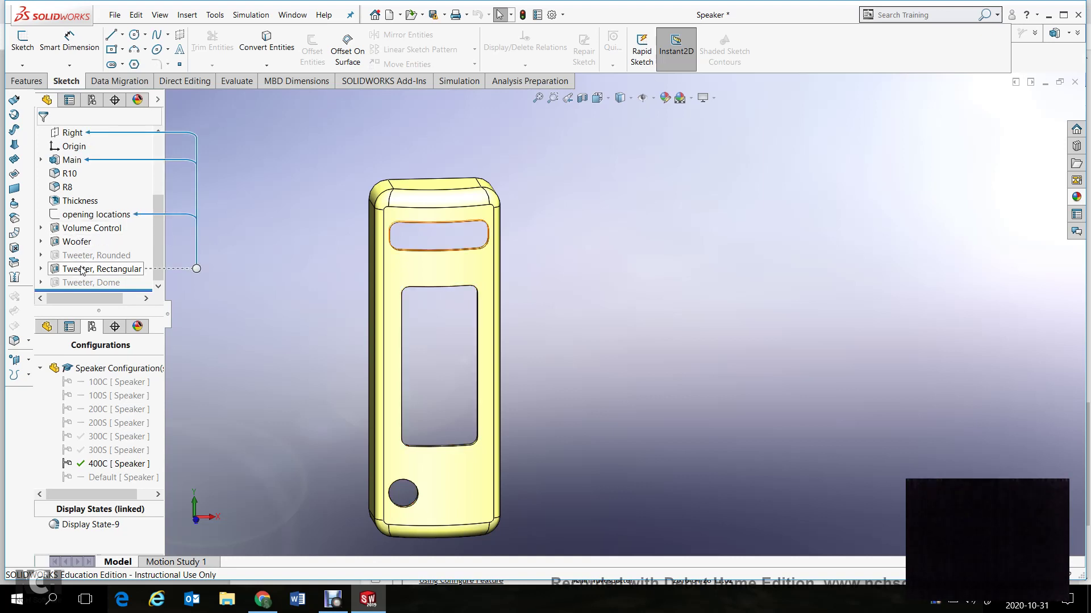
- Open the Tweeter, Rectangular options in 400C, then select the 400C configuration
{"action": "right_click", "coordinate": [82, 271]}
{"action": "key", "text": "Escape"}
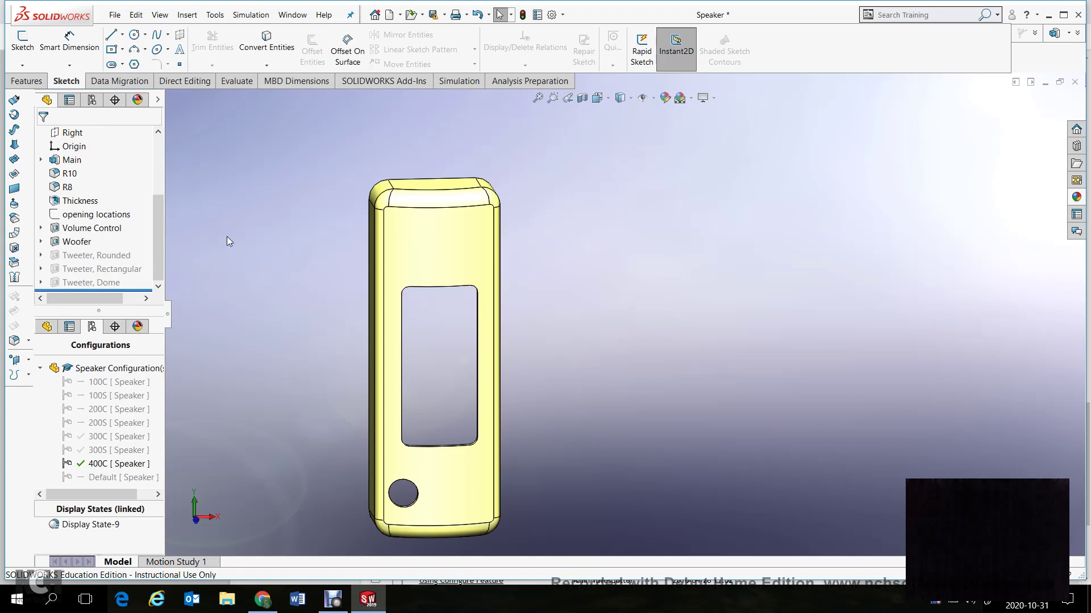
{"action": "left_click", "coordinate": [112, 467]}
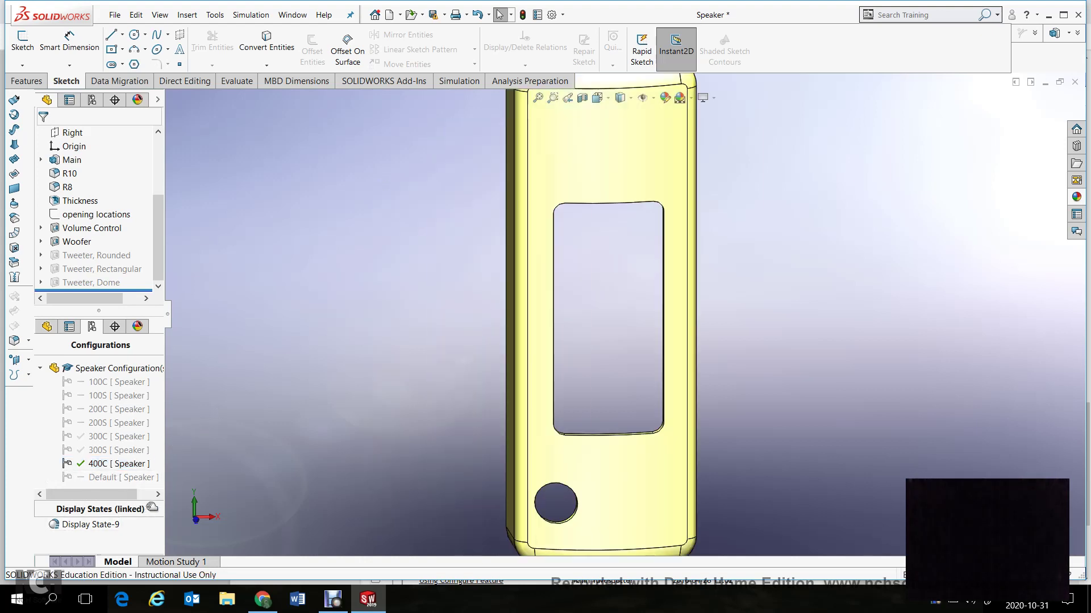
- Enlarge the configurations list and try deleting the 400C configuration
{"action": "left_click_drag", "start_coordinate": [153, 507], "coordinate": [155, 522]}
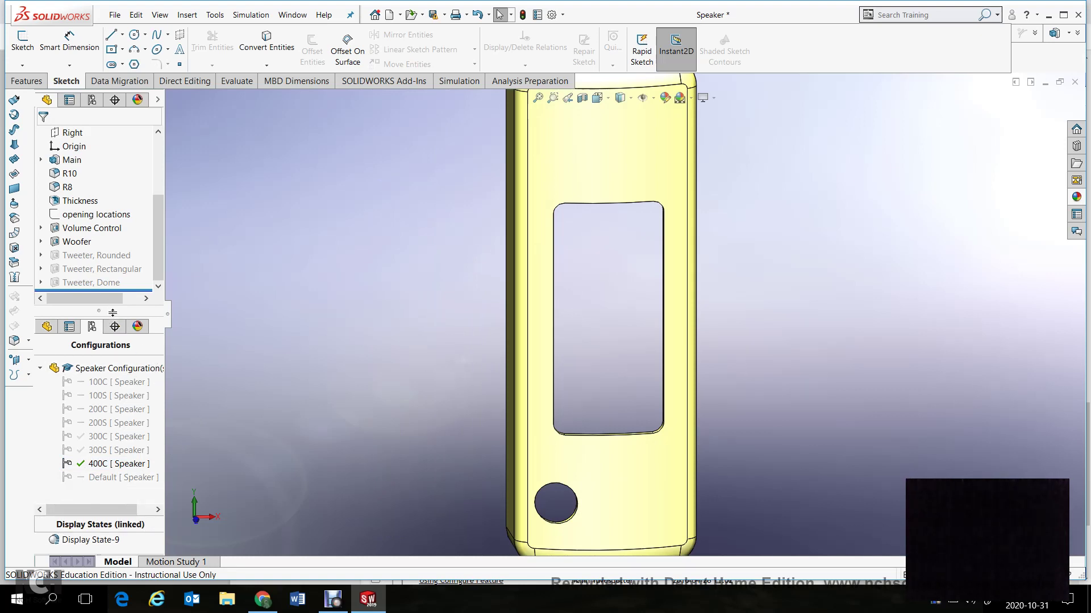
{"action": "left_click_drag", "start_coordinate": [111, 315], "coordinate": [140, 275]}
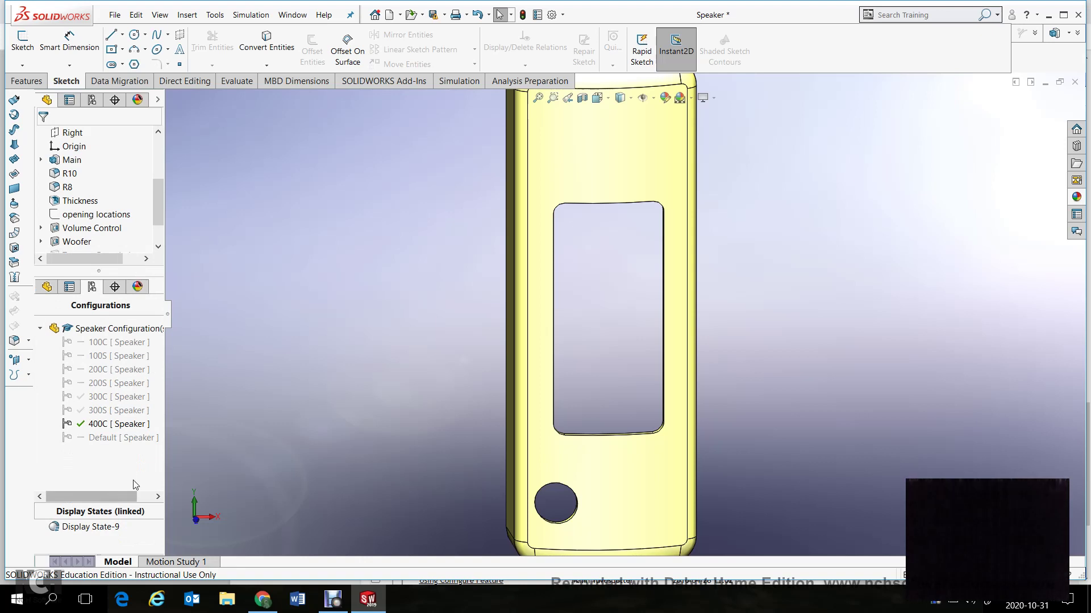
{"action": "left_click", "coordinate": [102, 425]}
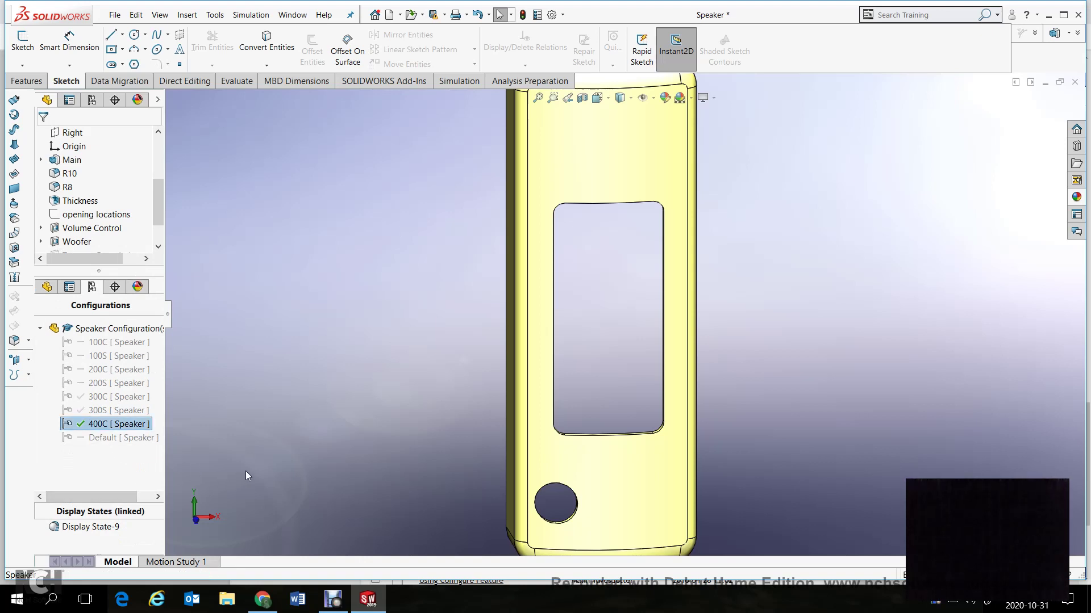
{"action": "key", "text": "Delete"}
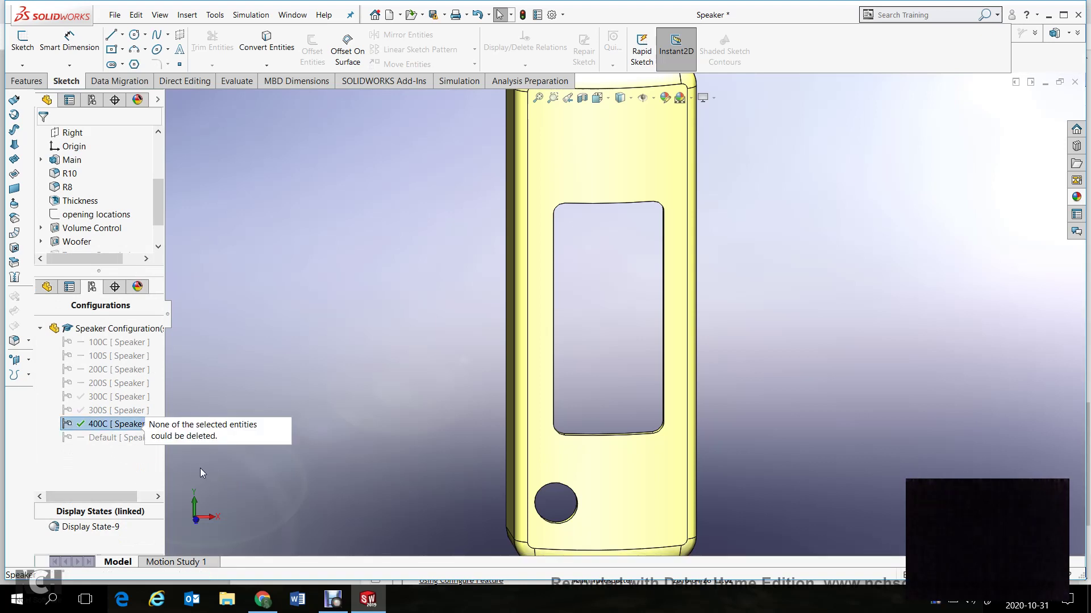
{"action": "right_click", "coordinate": [125, 473]}
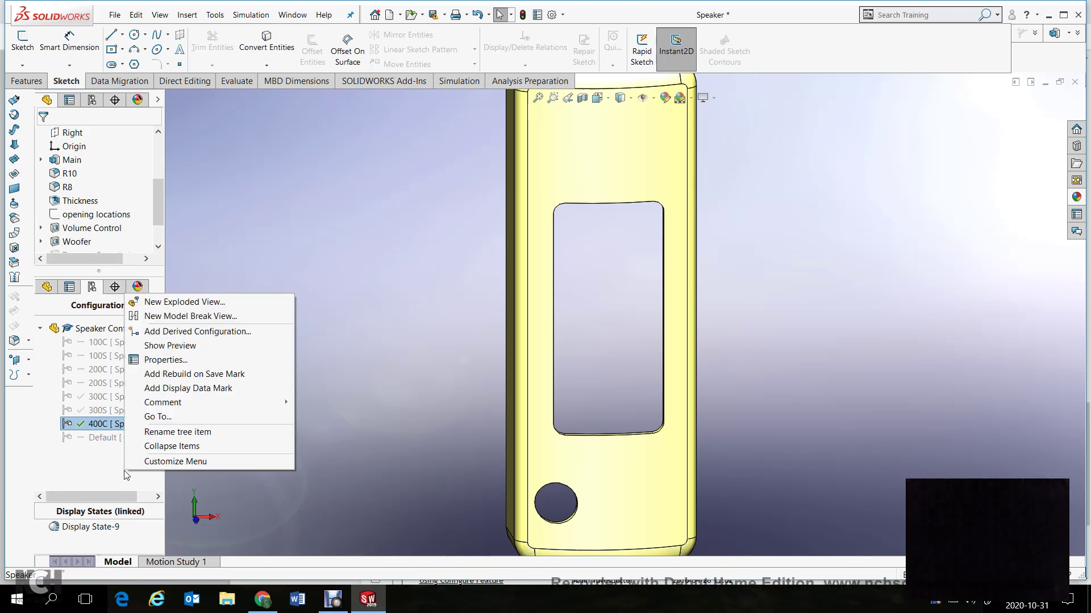
{"action": "key", "text": "Escape"}
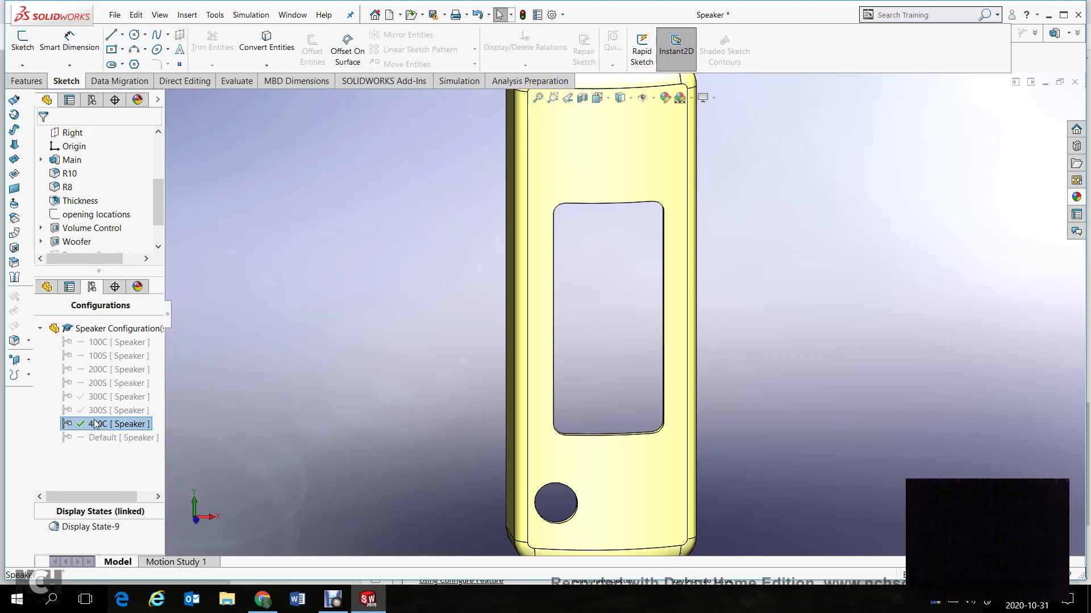
{"action": "key", "text": "Escape"}
- Retry 400C's context menu and rename, keeping the name 400C, then try Delete again
{"action": "right_click", "coordinate": [95, 427]}
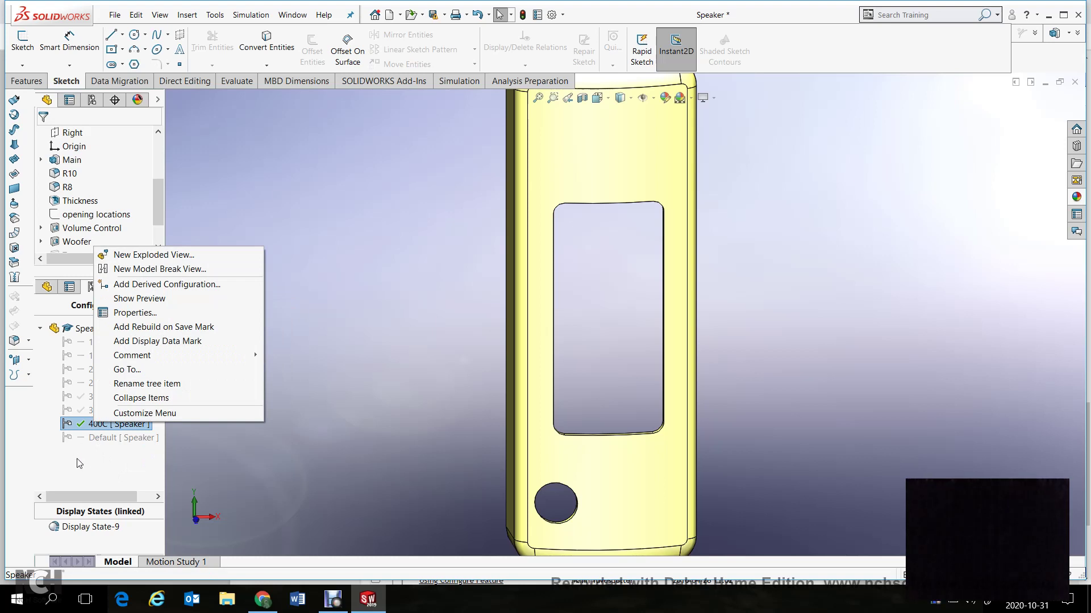
{"action": "key", "text": "Escape"}
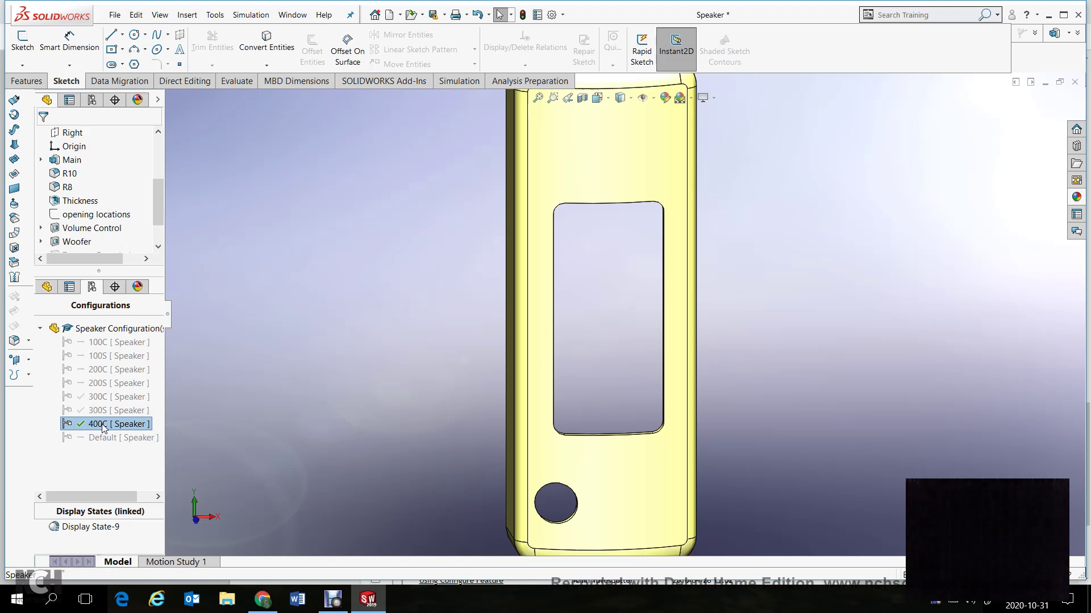
{"action": "right_click", "coordinate": [104, 428]}
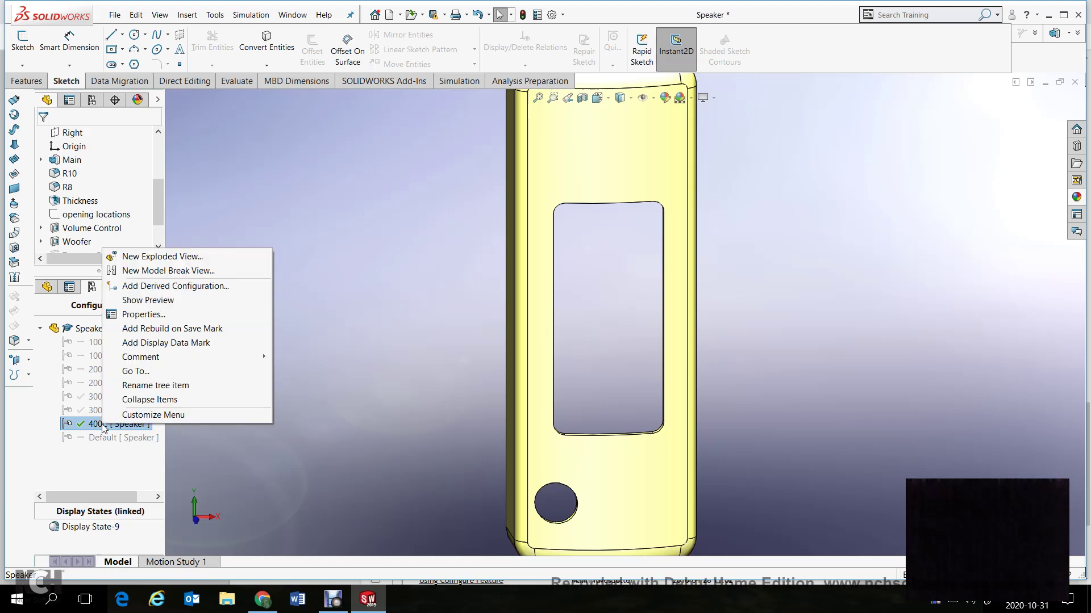
{"action": "key", "text": "Escape"}
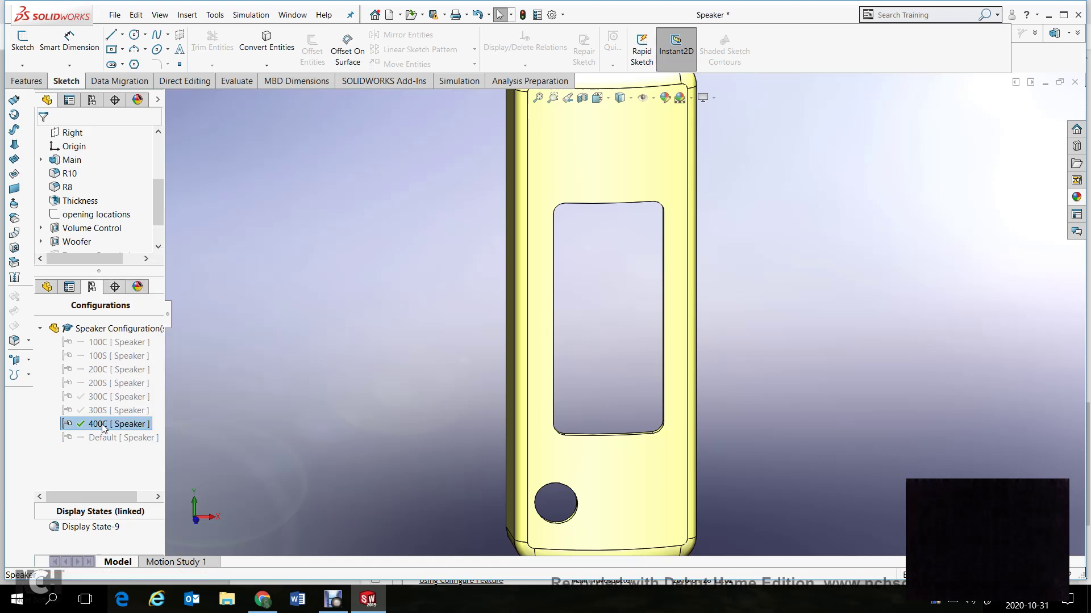
{"action": "left_click", "coordinate": [96, 426]}
{"action": "key", "text": "Return"}
{"action": "key", "text": "Delete"}
- Activate the Default configuration and rebuild the model
{"action": "left_click", "coordinate": [122, 438]}
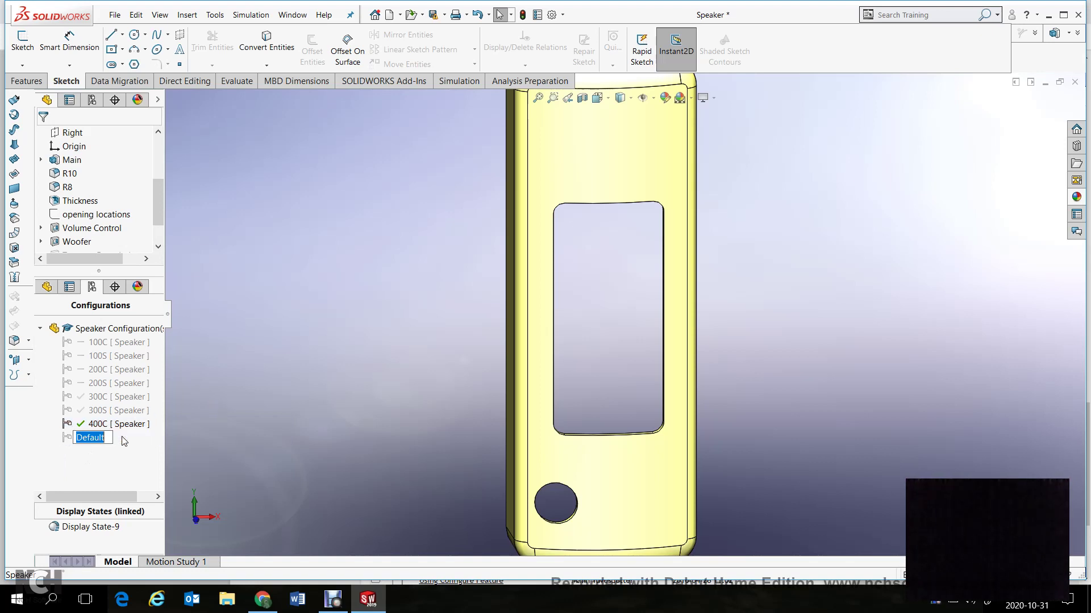
{"action": "left_click", "coordinate": [120, 486]}
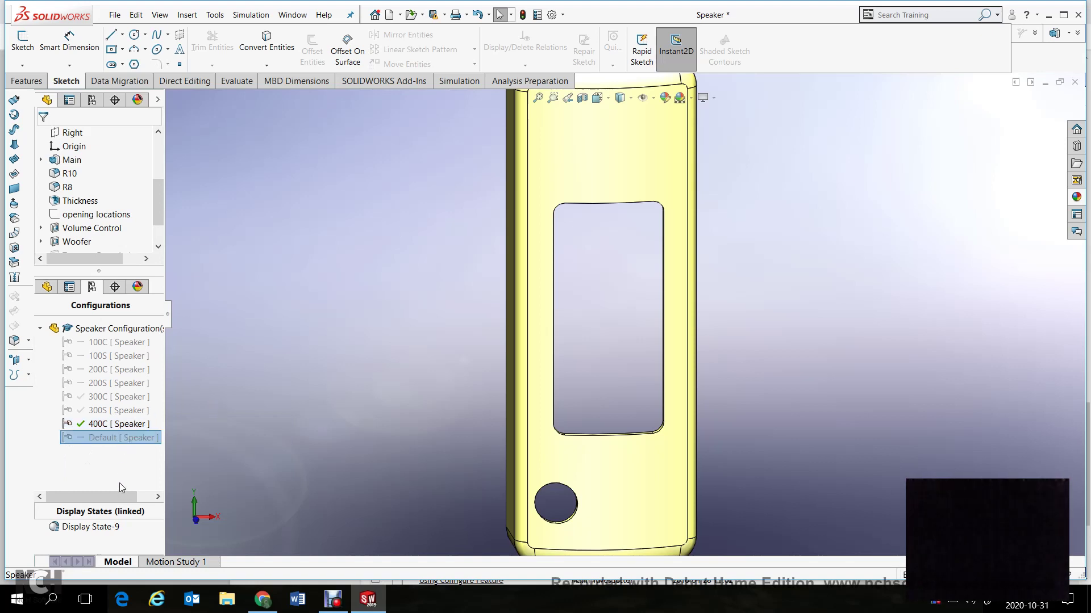
{"action": "double_click", "coordinate": [70, 438]}
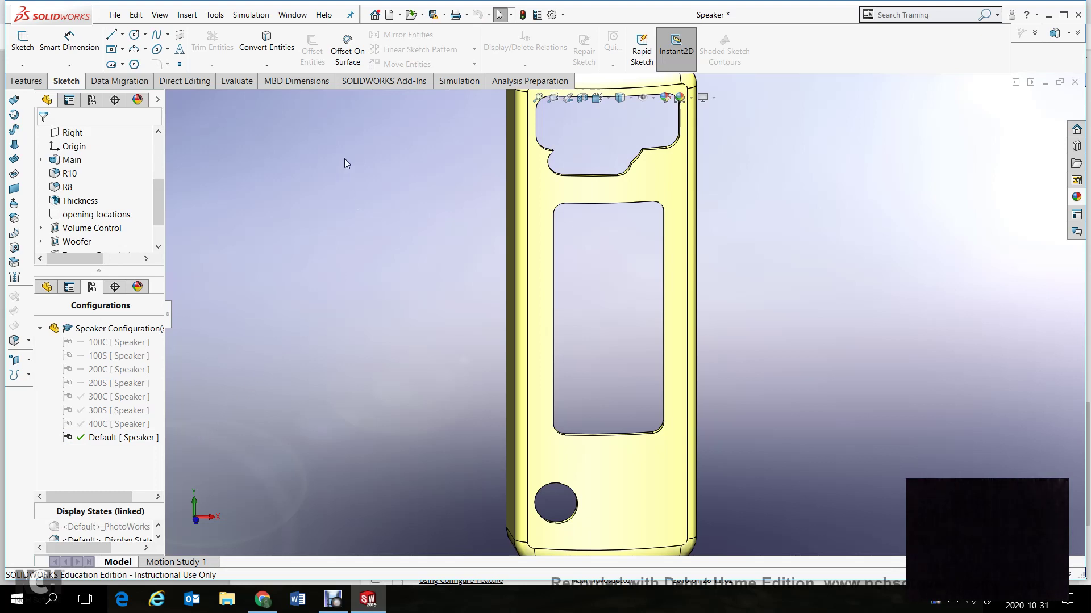
{"action": "left_click", "coordinate": [523, 16]}
- Delete the existing 400C configuration, confirming the prompt
{"action": "right_click", "coordinate": [114, 429]}
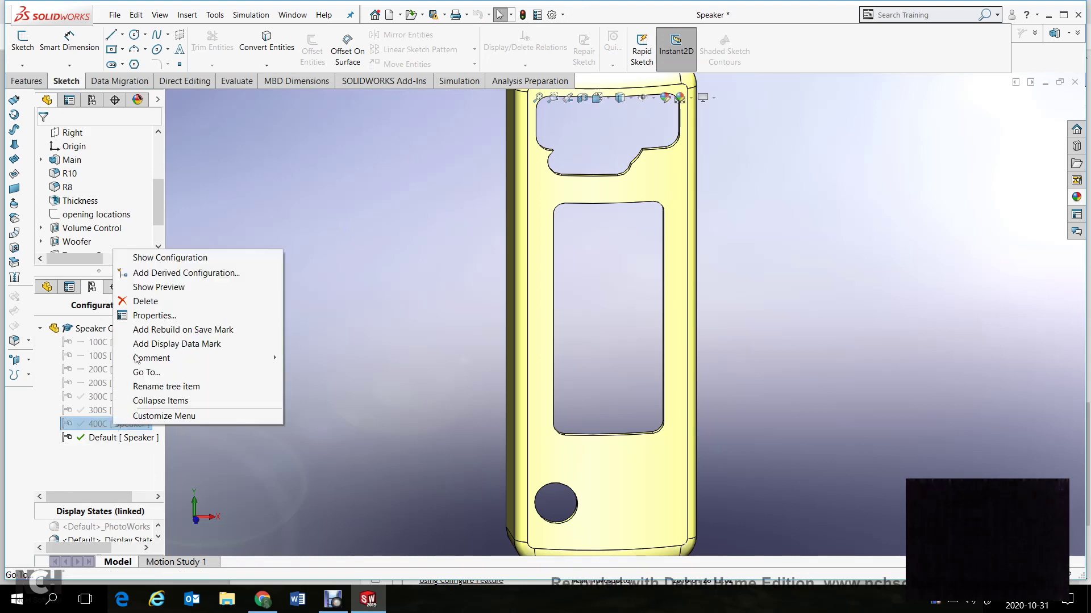
{"action": "left_click", "coordinate": [145, 301]}
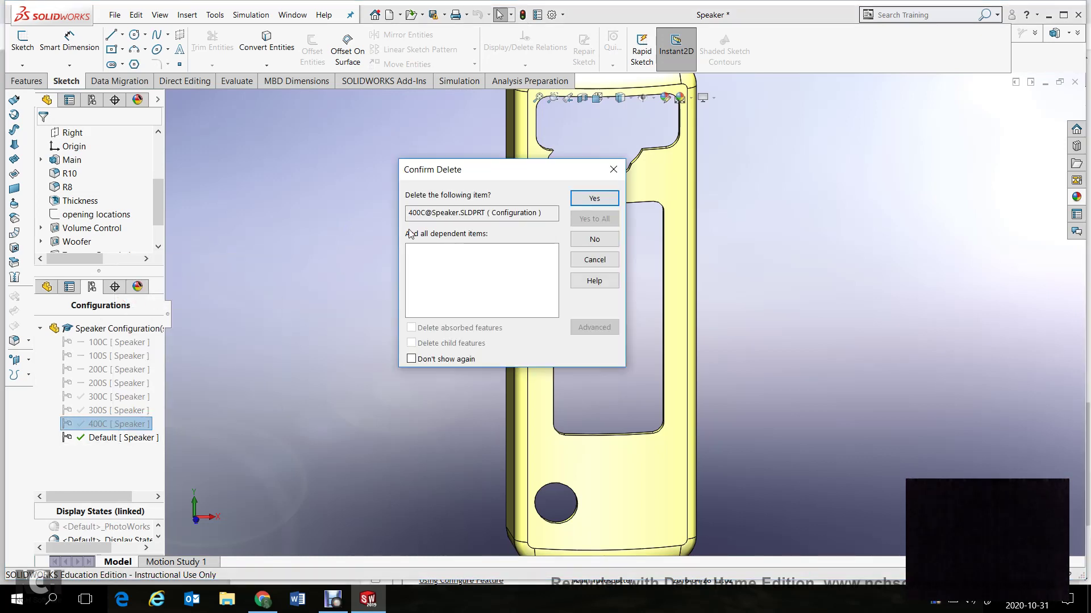
{"action": "left_click", "coordinate": [594, 198]}
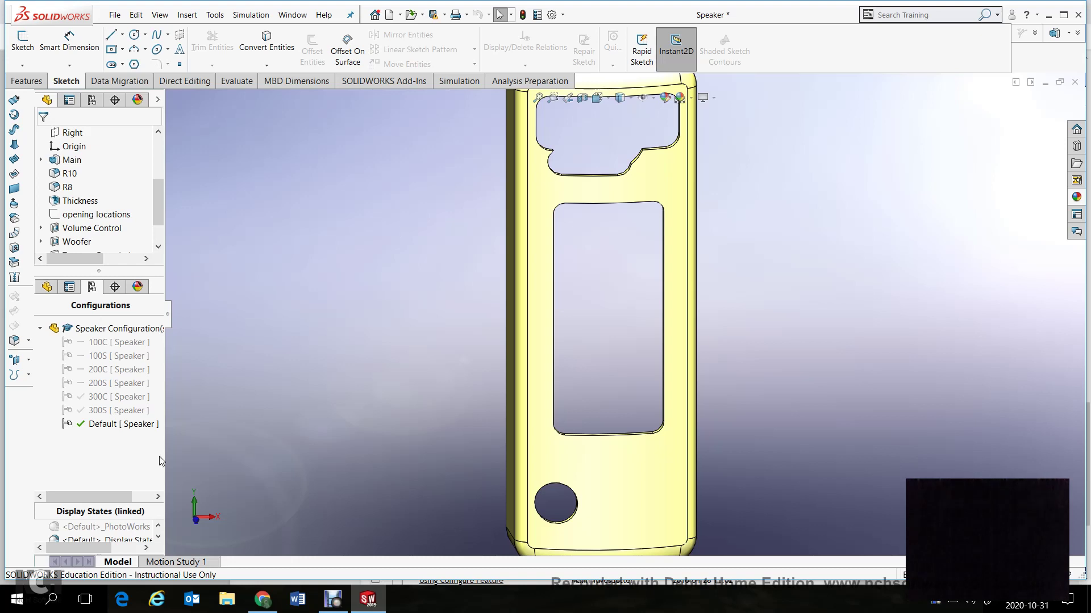
- Add a new configuration named 400C
{"action": "right_click", "coordinate": [97, 455]}
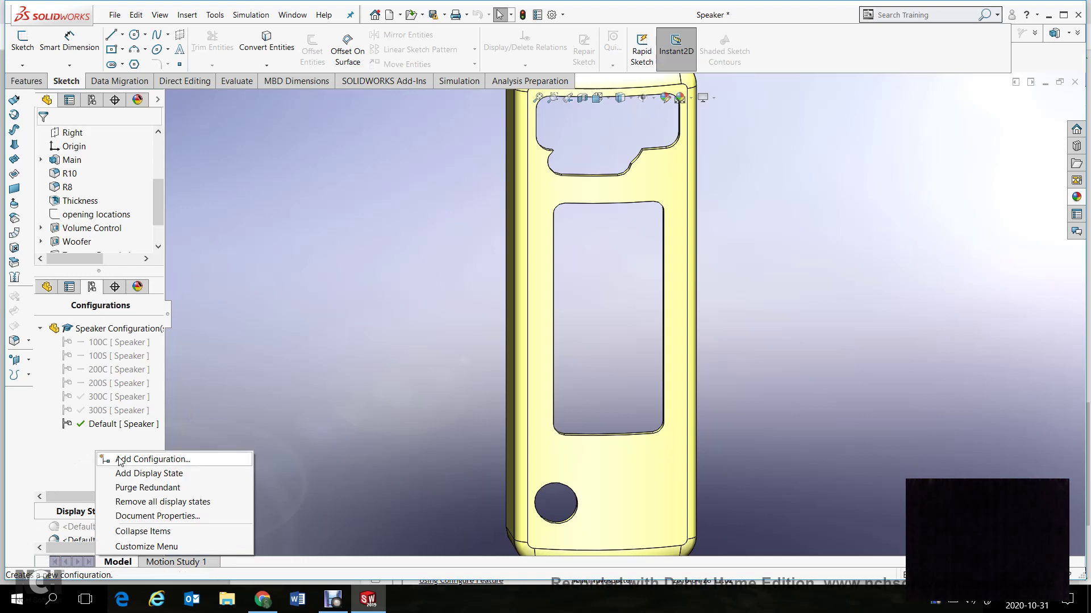
{"action": "left_click", "coordinate": [115, 456]}
{"action": "type", "text": "4"}
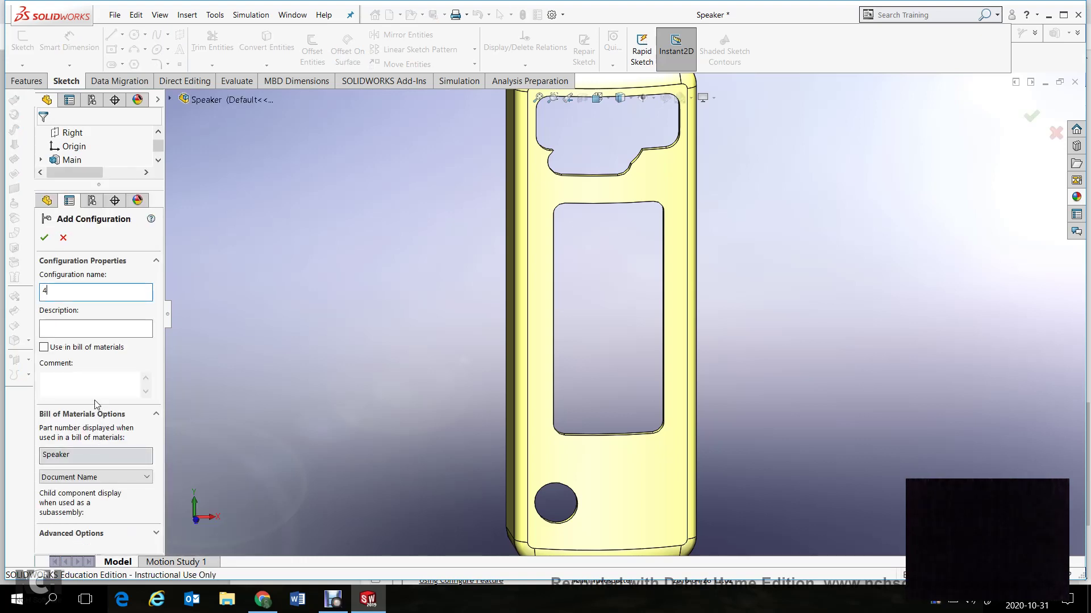
{"action": "type", "text": "00C"}
{"action": "left_click", "coordinate": [44, 237]}
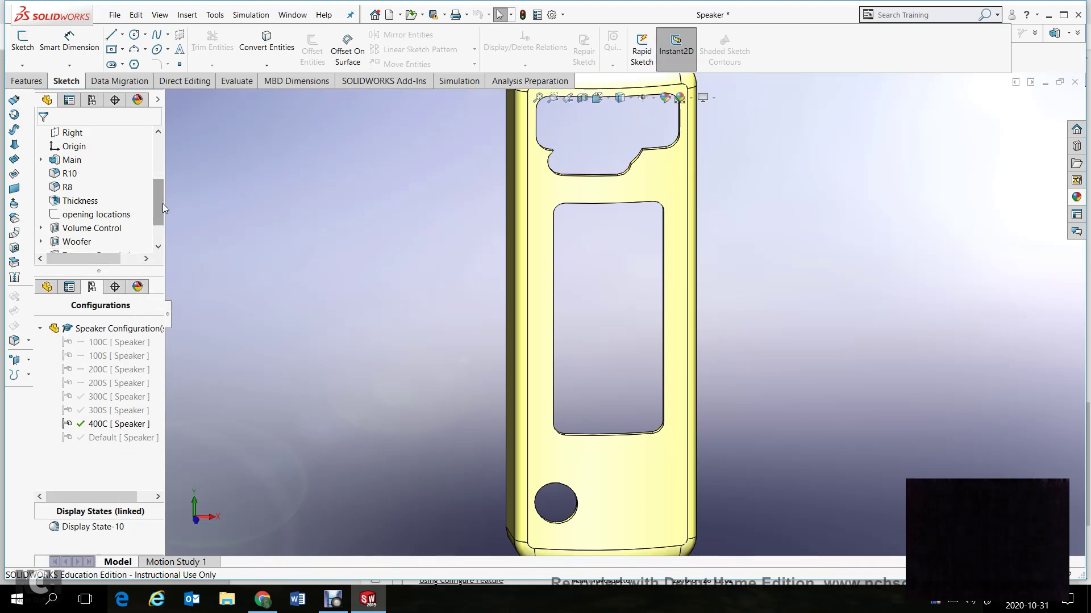
- Suppress Tweeter, Rectangular and Tweeter, Rounded in 400C, leaving a round top opening
{"action": "left_click_drag", "start_coordinate": [157, 209], "coordinate": [158, 221]}
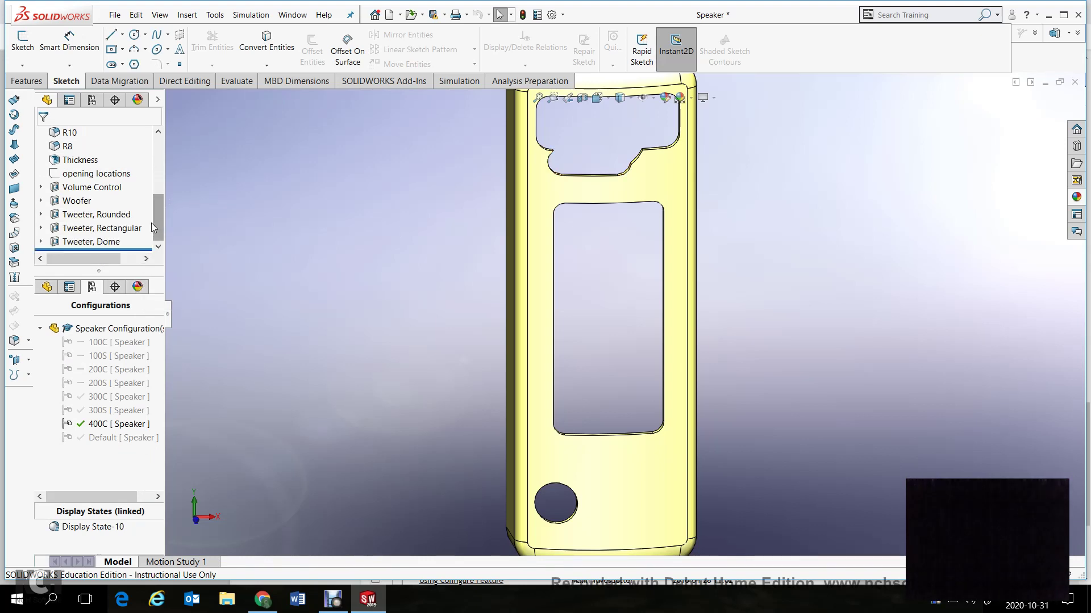
{"action": "right_click", "coordinate": [130, 230]}
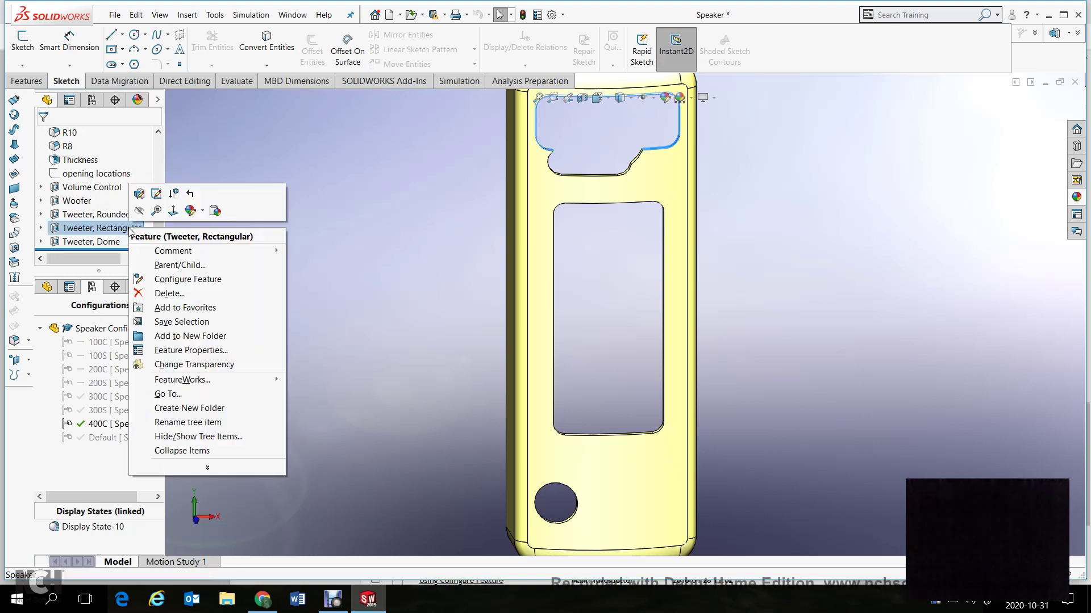
{"action": "left_click", "coordinate": [172, 194]}
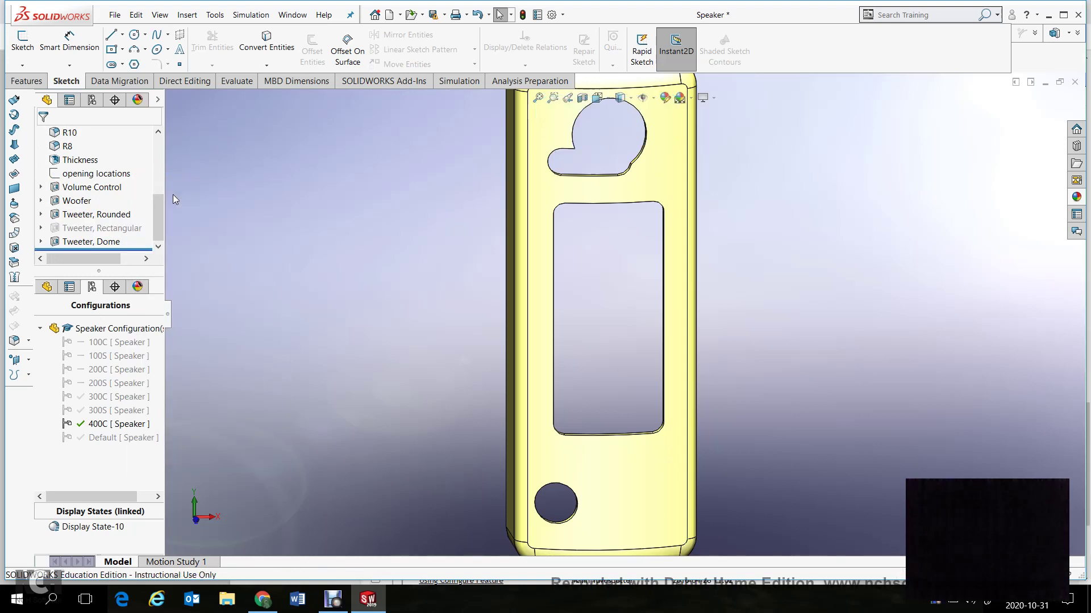
{"action": "right_click", "coordinate": [113, 216]}
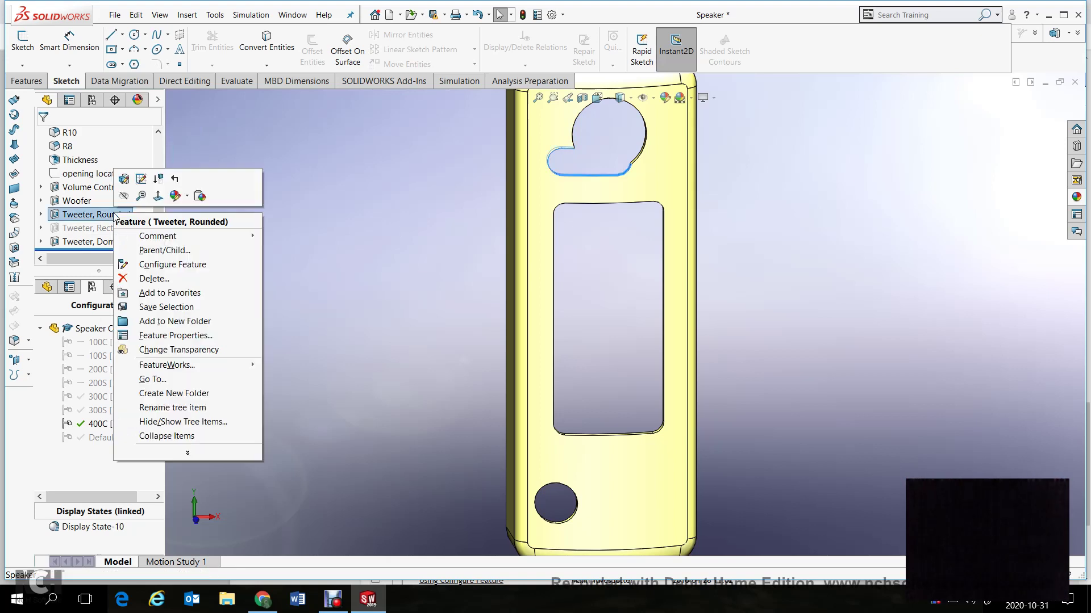
{"action": "left_click", "coordinate": [158, 180]}
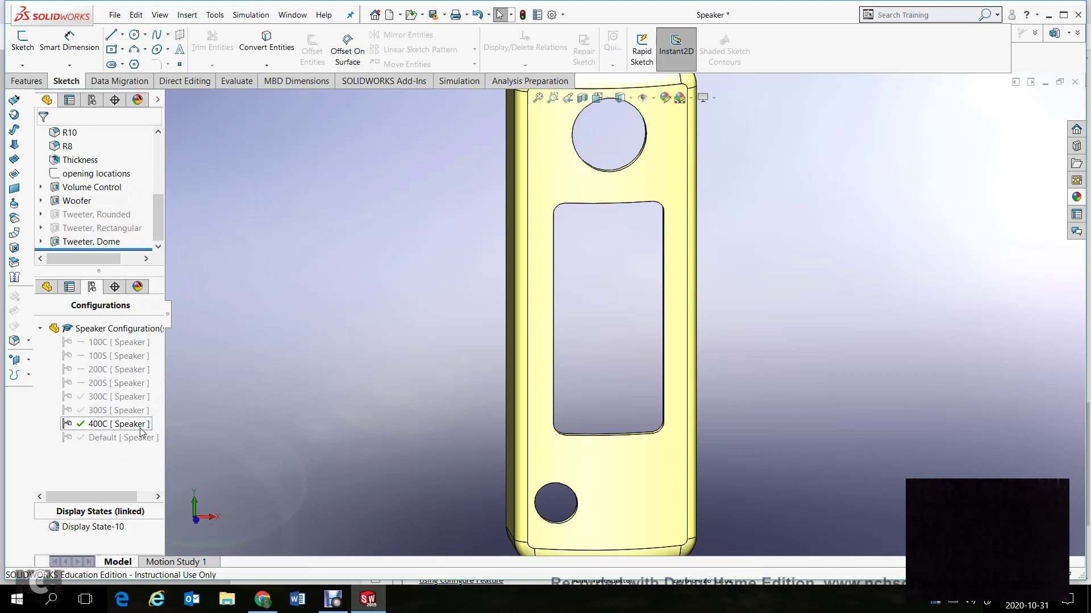
- Add a new configuration named 400S
{"action": "right_click", "coordinate": [119, 467]}
{"action": "left_click", "coordinate": [171, 469]}
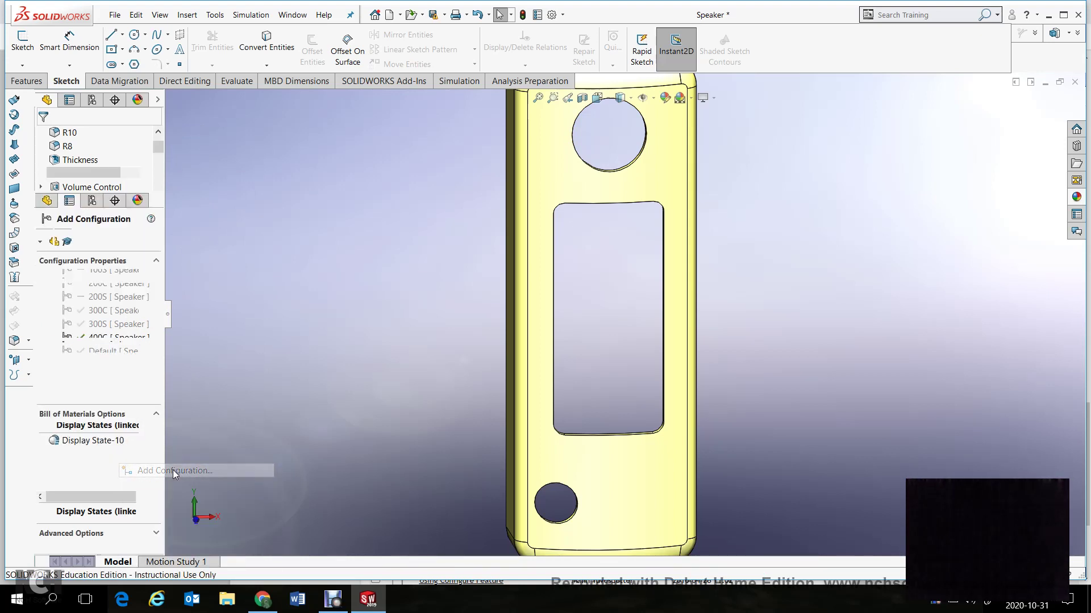
{"action": "type", "text": "400S"}
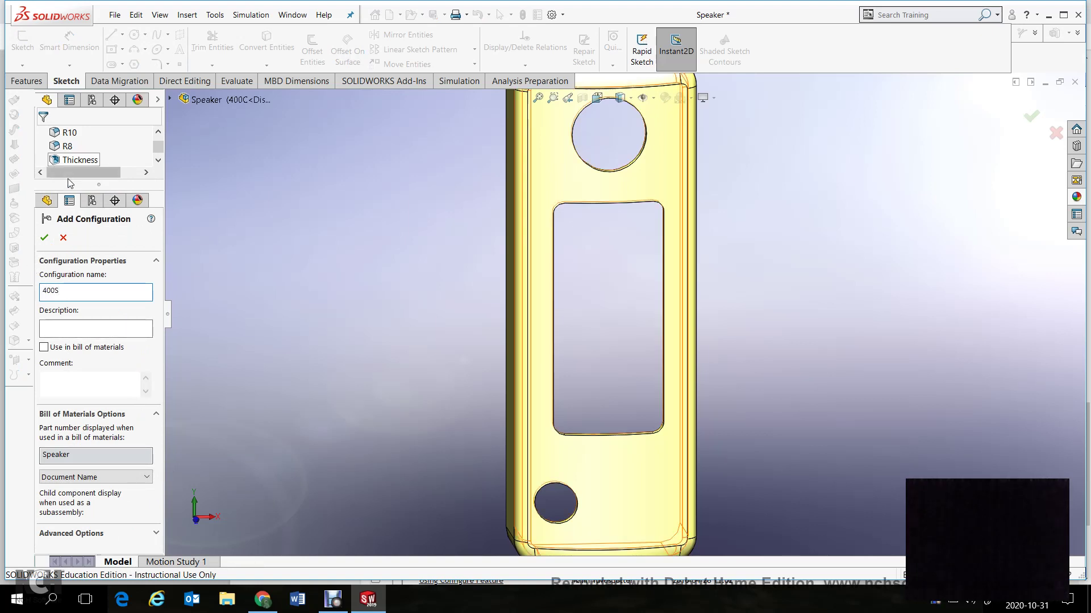
{"action": "left_click", "coordinate": [44, 238]}
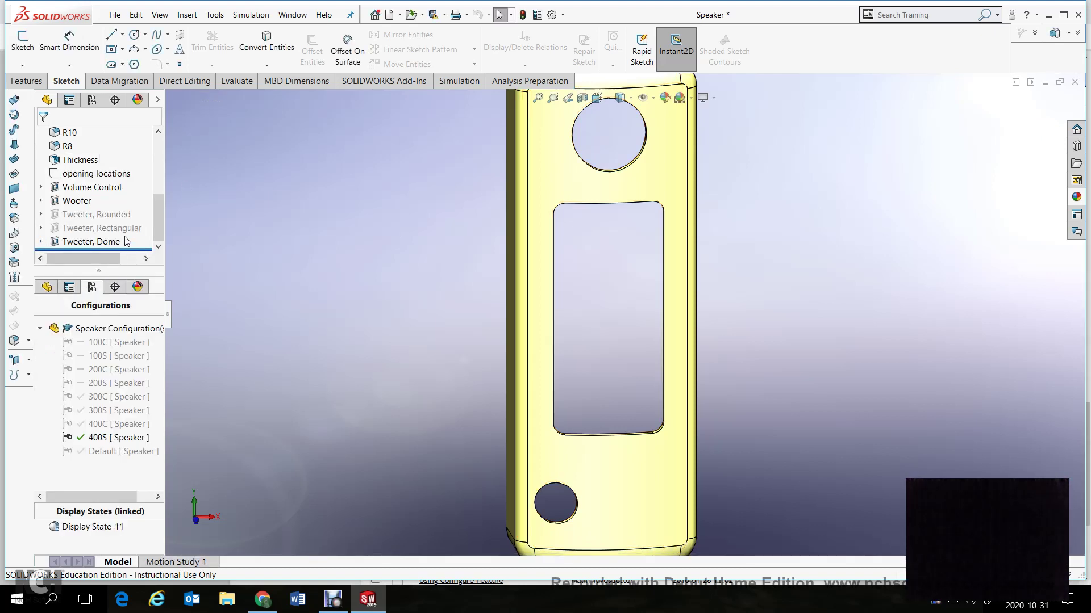
- Suppress the Volume Control hole in 400S and switch back to 400C
{"action": "right_click", "coordinate": [95, 189]}
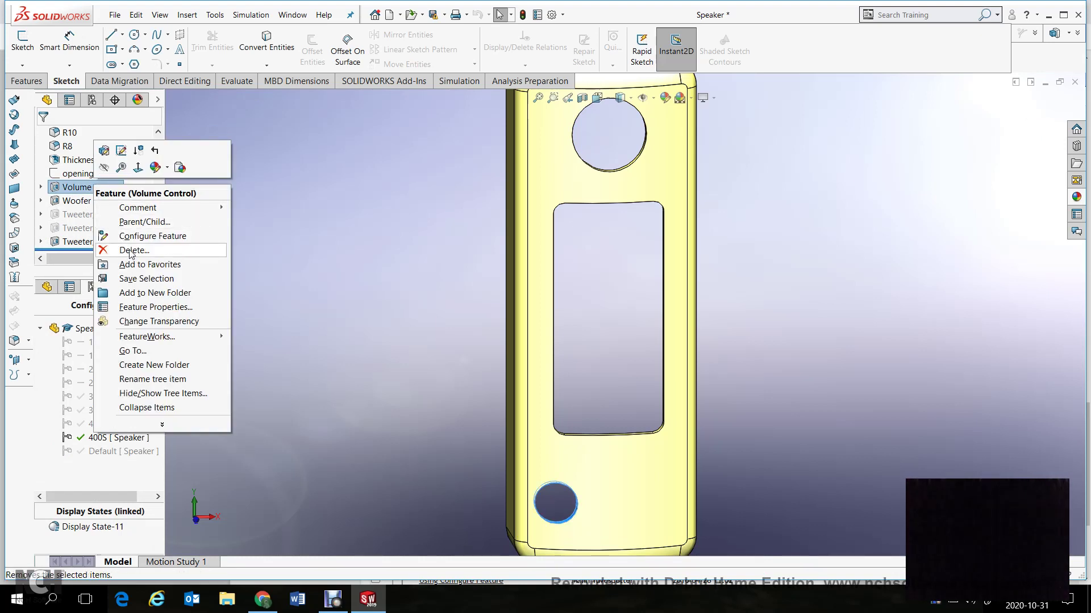
{"action": "key", "text": "Escape"}
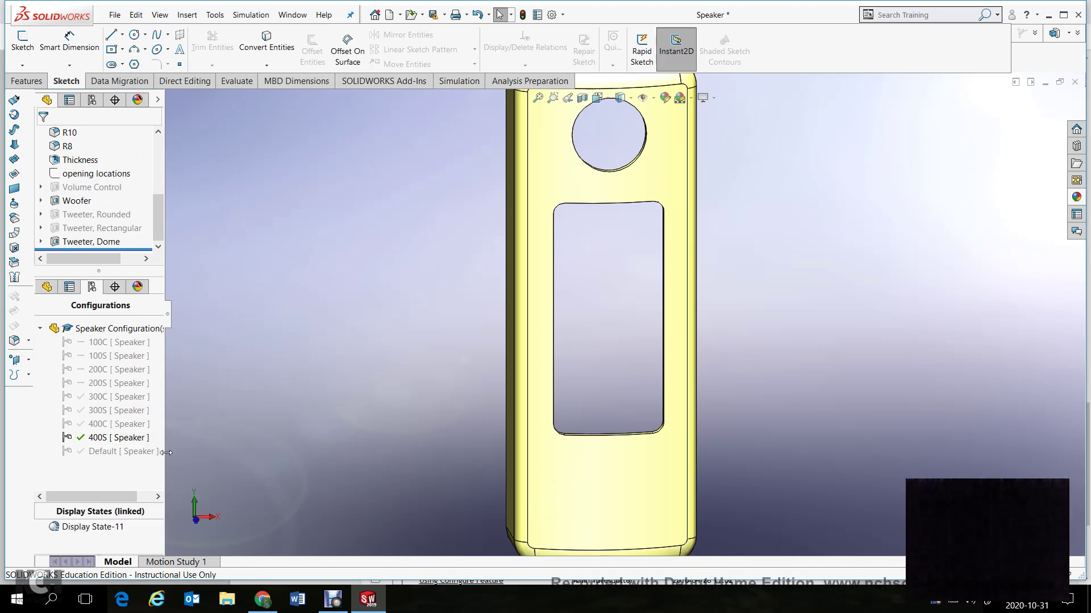
{"action": "double_click", "coordinate": [120, 426]}
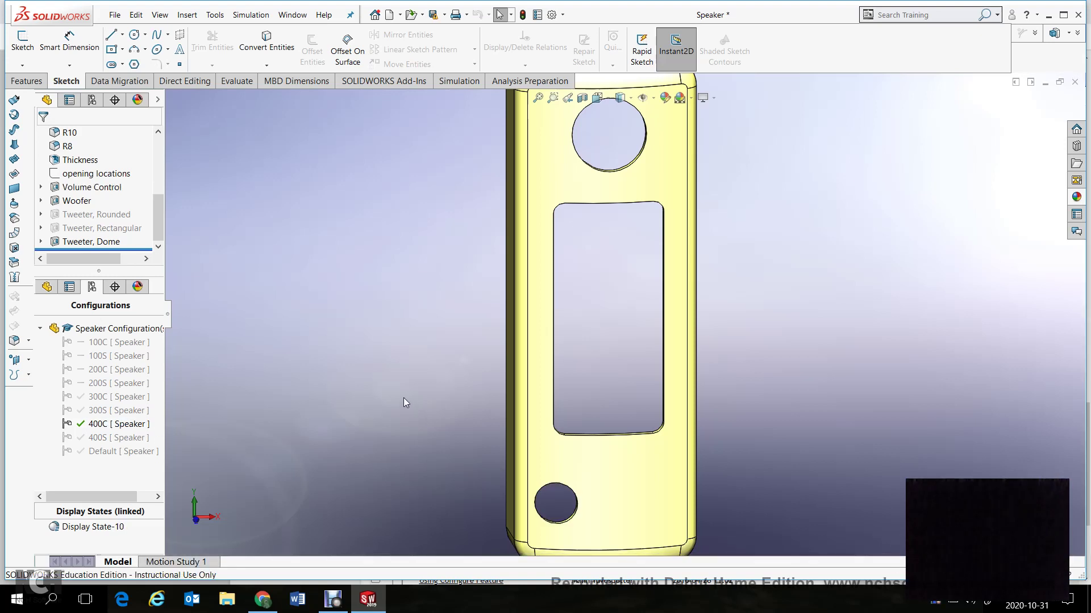
- Activate the 100C configuration, zoom to fit, and orbit to a three-quarter view
{"action": "left_click", "coordinate": [131, 343]}
{"action": "double_click", "coordinate": [132, 342]}
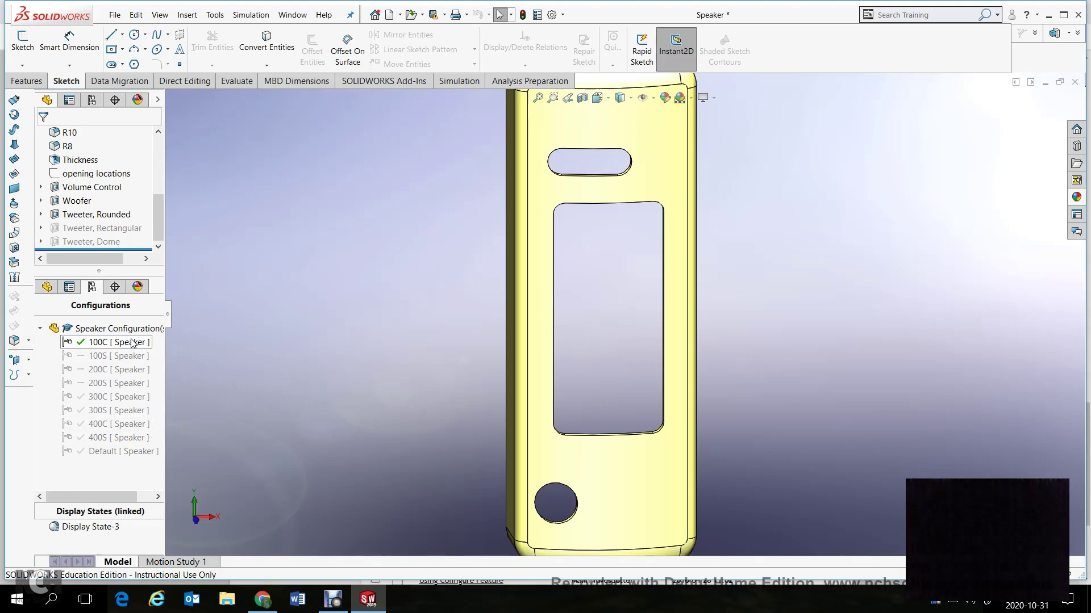
{"action": "key", "text": "f"}
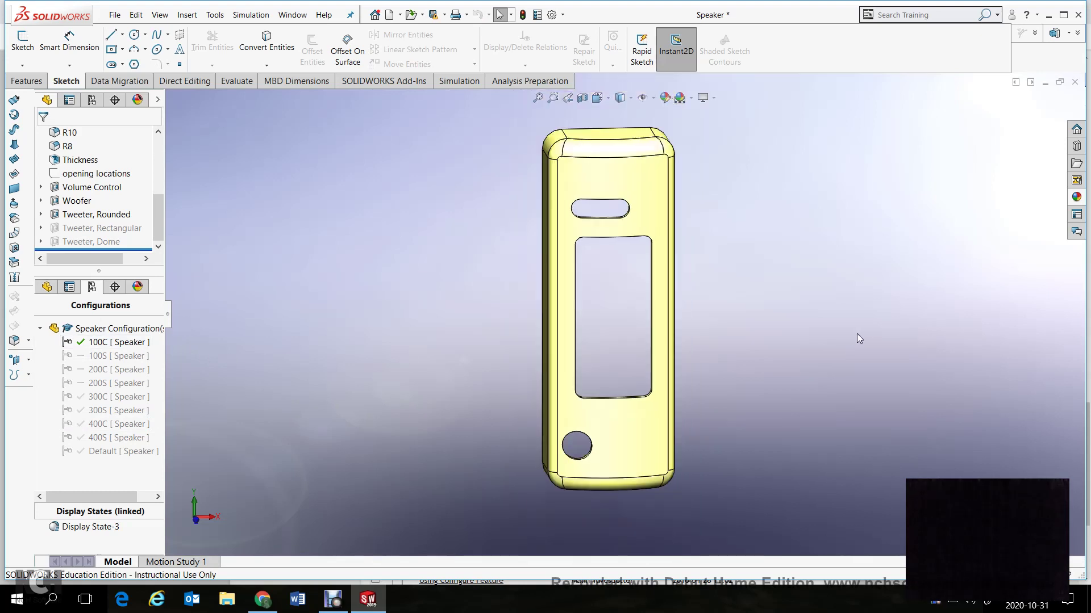
{"action": "mouse_move", "coordinate": [854, 333]}
{"action": "middle_mouse_down"}
{"action": "mouse_move", "coordinate": [793, 348]}
{"action": "mouse_move", "coordinate": [813, 353]}
{"action": "middle_mouse_up"}
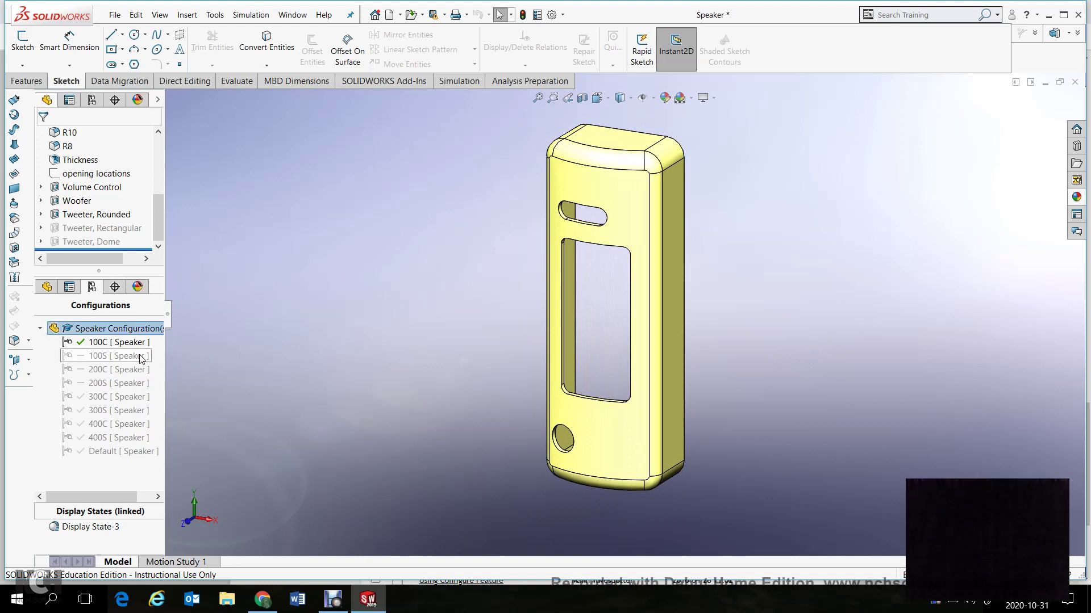
- Step through configurations 100S, 200C, 200S, 300C, 300S, 400C, ending on 400S
{"action": "left_click", "coordinate": [67, 359]}
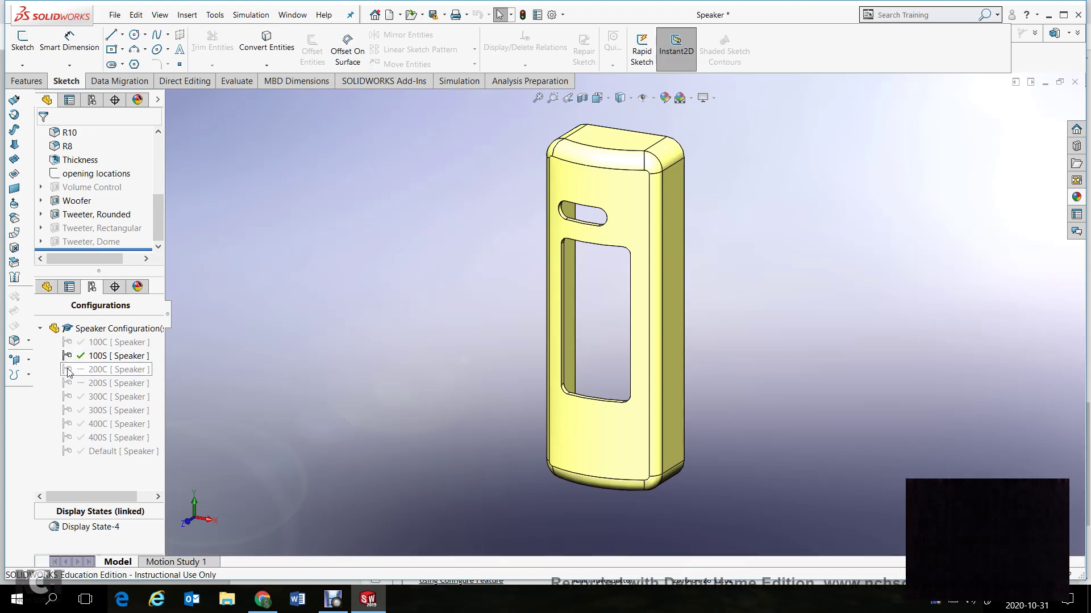
{"action": "double_click", "coordinate": [67, 369]}
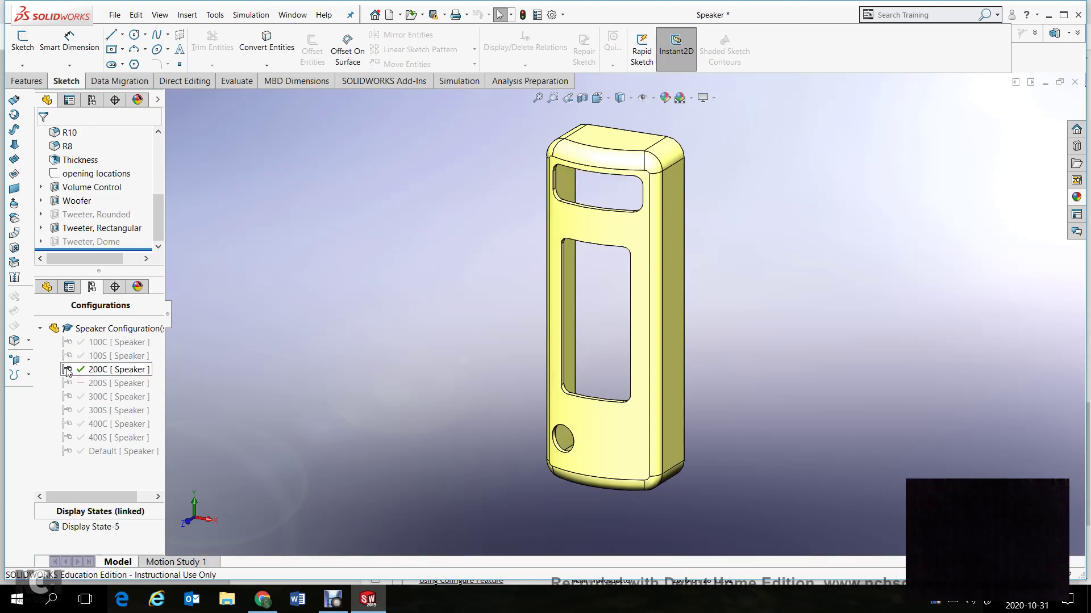
{"action": "double_click", "coordinate": [67, 384]}
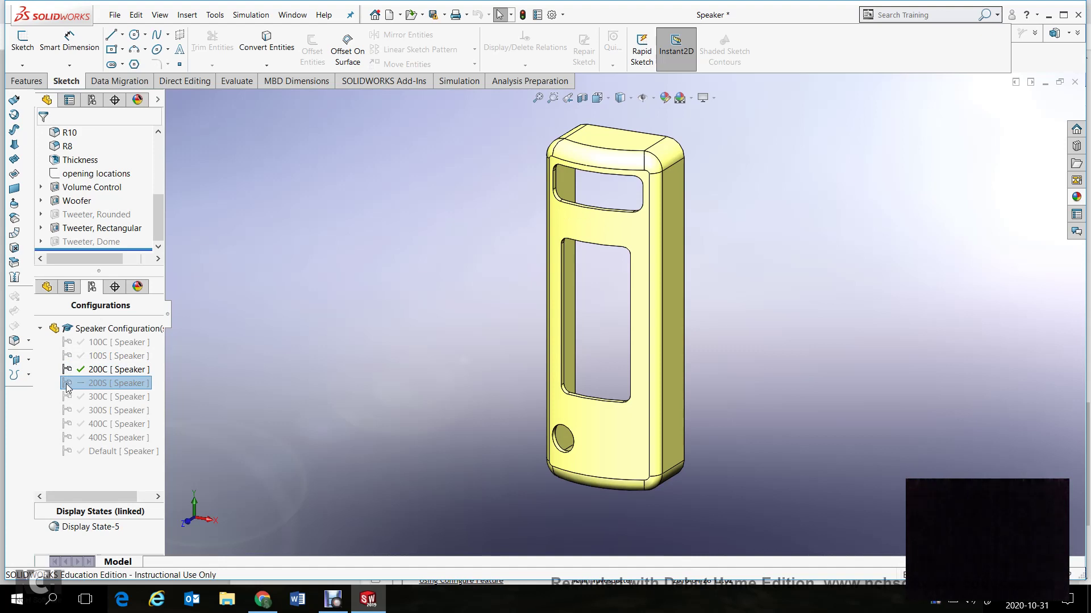
{"action": "double_click", "coordinate": [67, 397]}
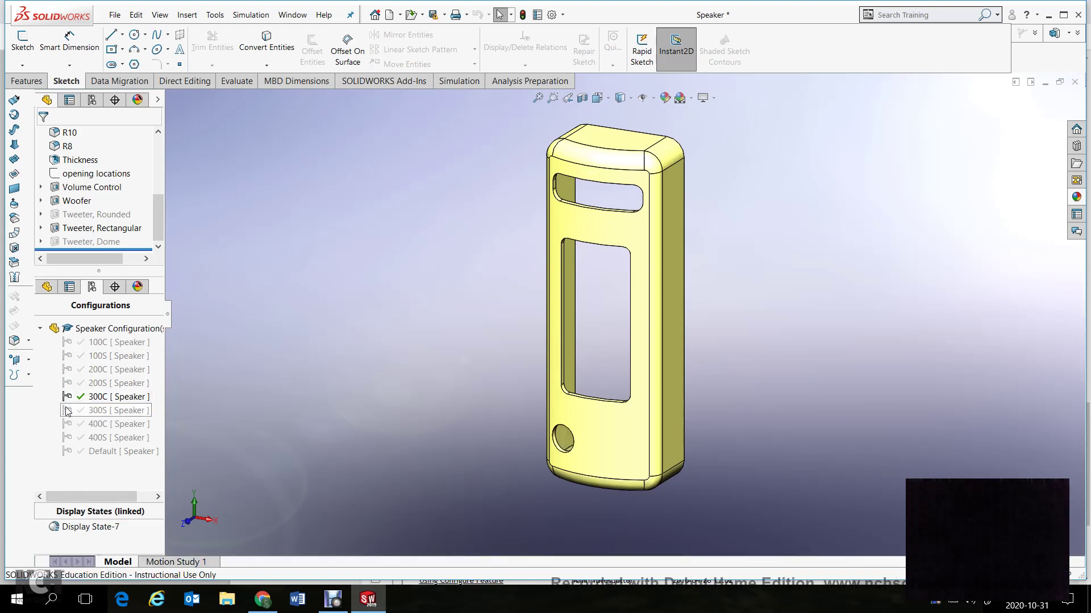
{"action": "double_click", "coordinate": [67, 410]}
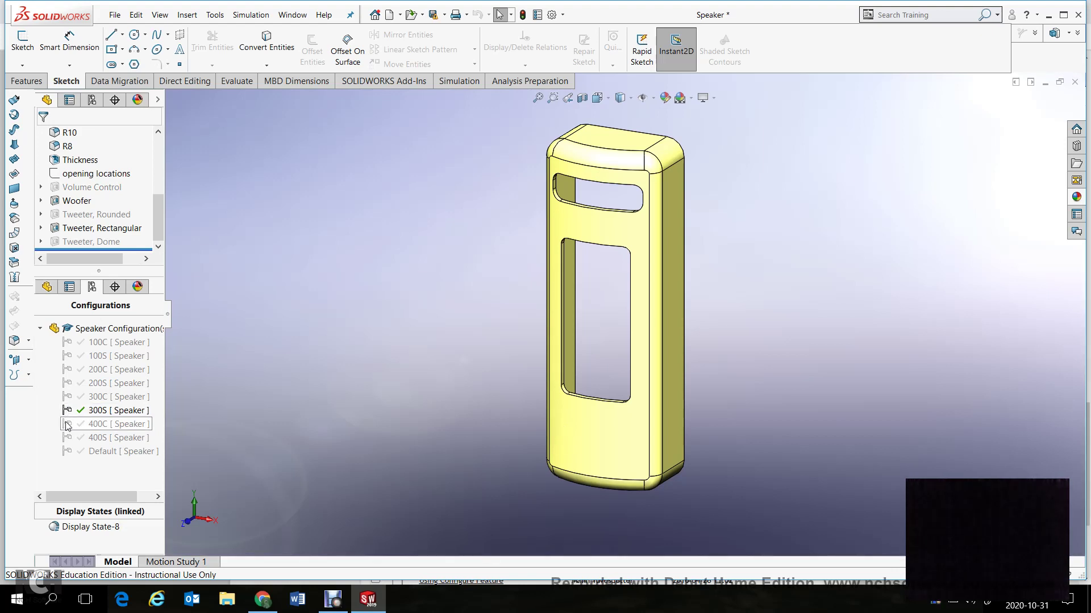
{"action": "double_click", "coordinate": [67, 425]}
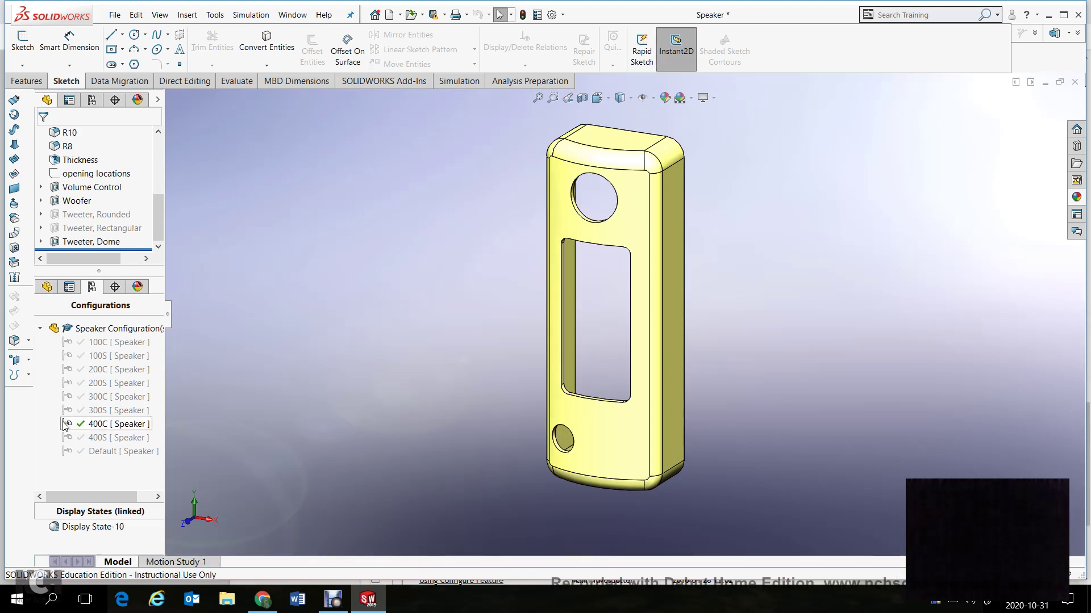
{"action": "double_click", "coordinate": [69, 436]}
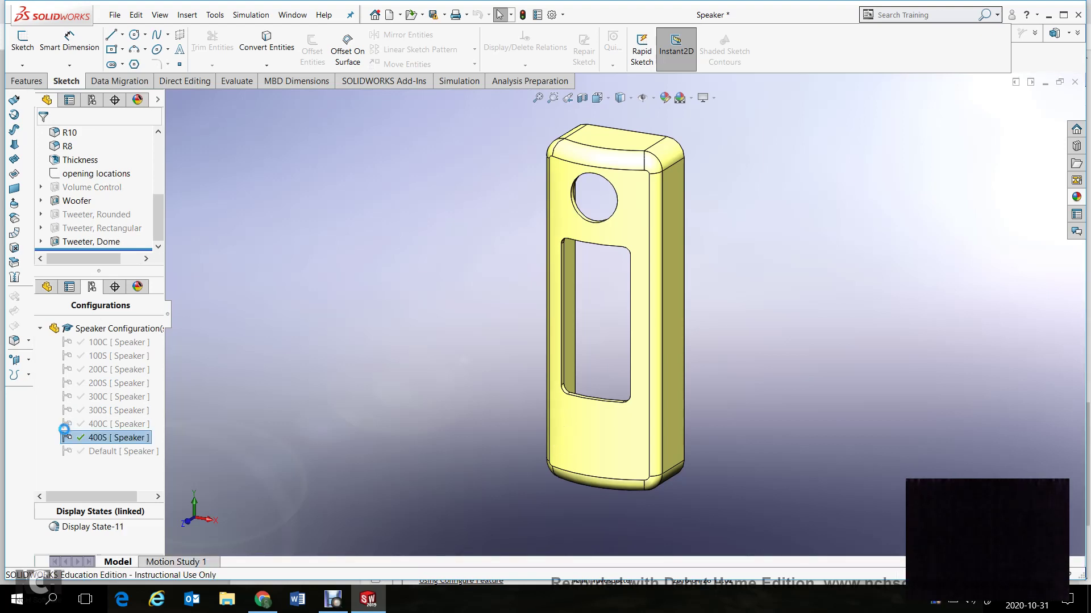